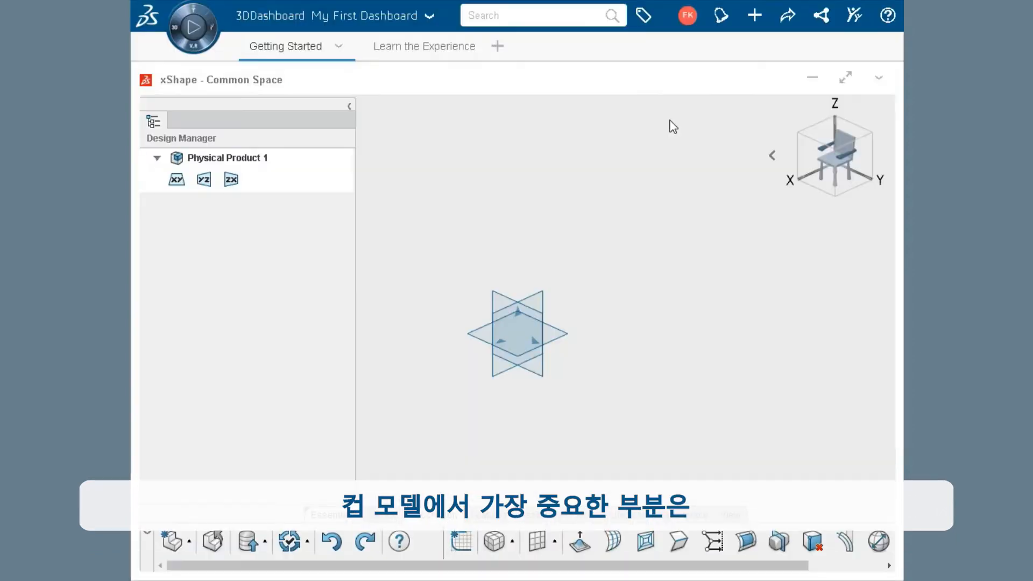
# Place a subdivision cylinder on the XY plane and set its scale to 149.
pyautogui.click(511, 543)
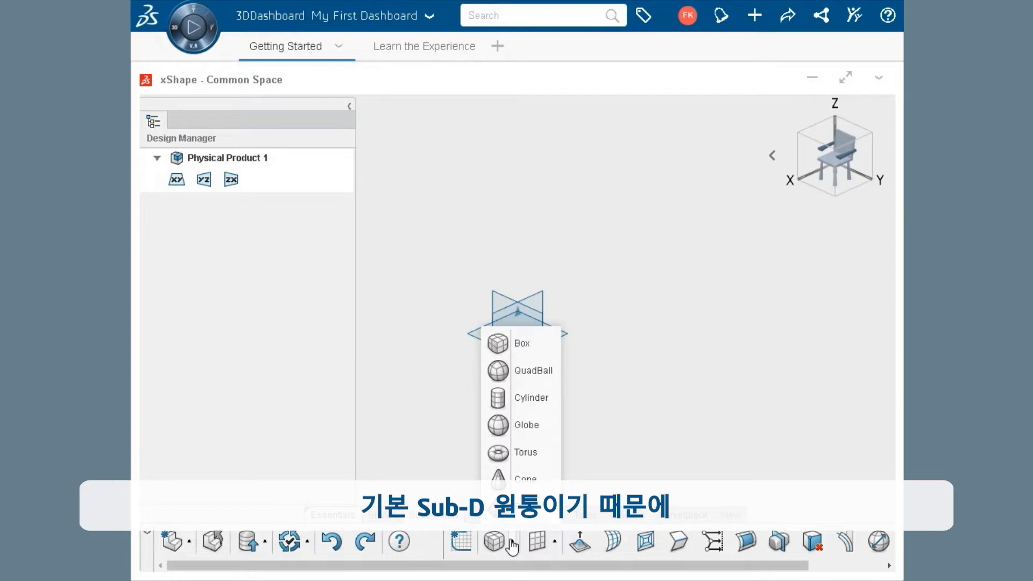
pyautogui.click(511, 405)
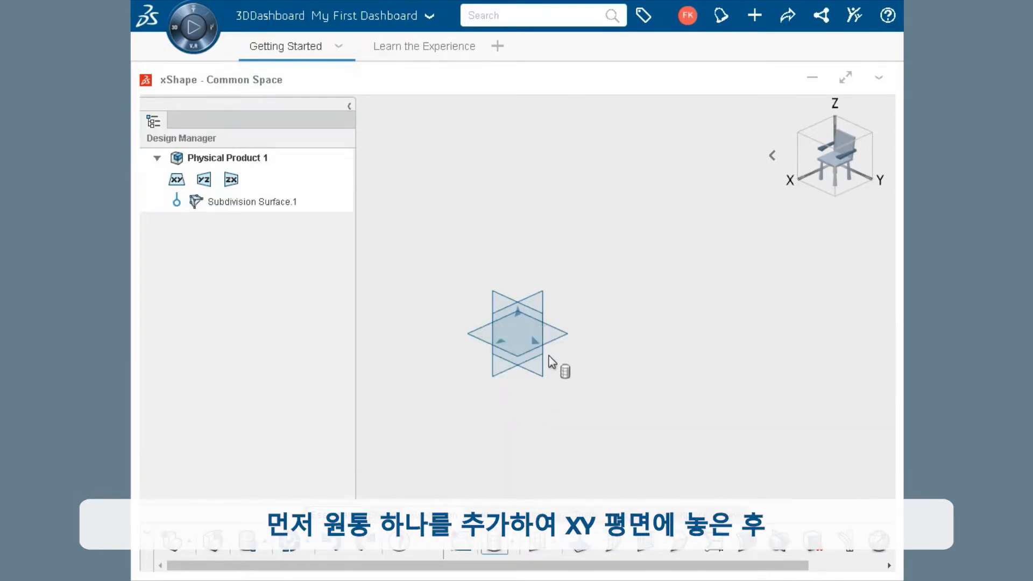
pyautogui.click(551, 334)
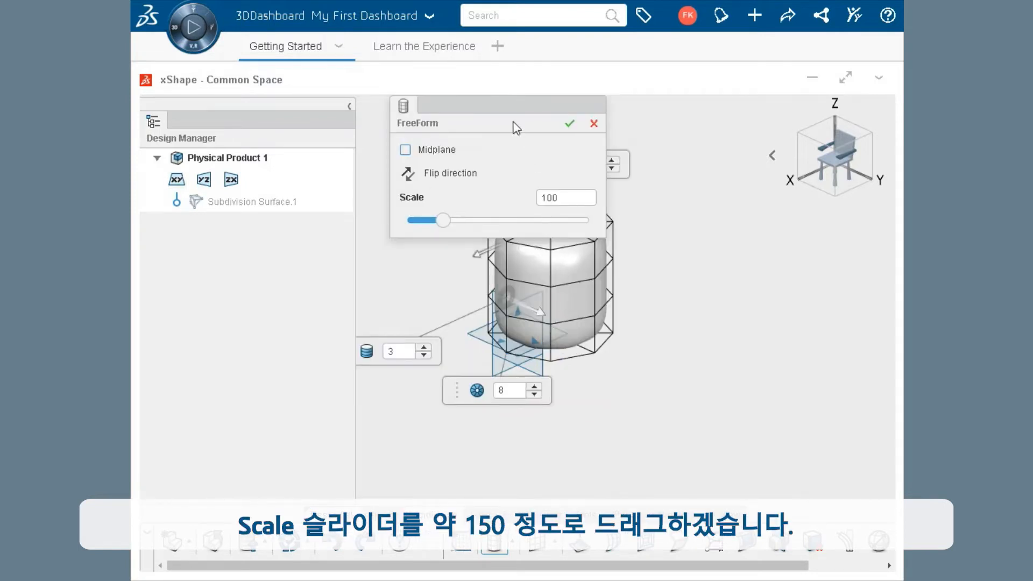
pyautogui.moveTo(508, 107); pyautogui.dragTo(428, 100)
pyautogui.moveTo(363, 221); pyautogui.dragTo(380, 221)
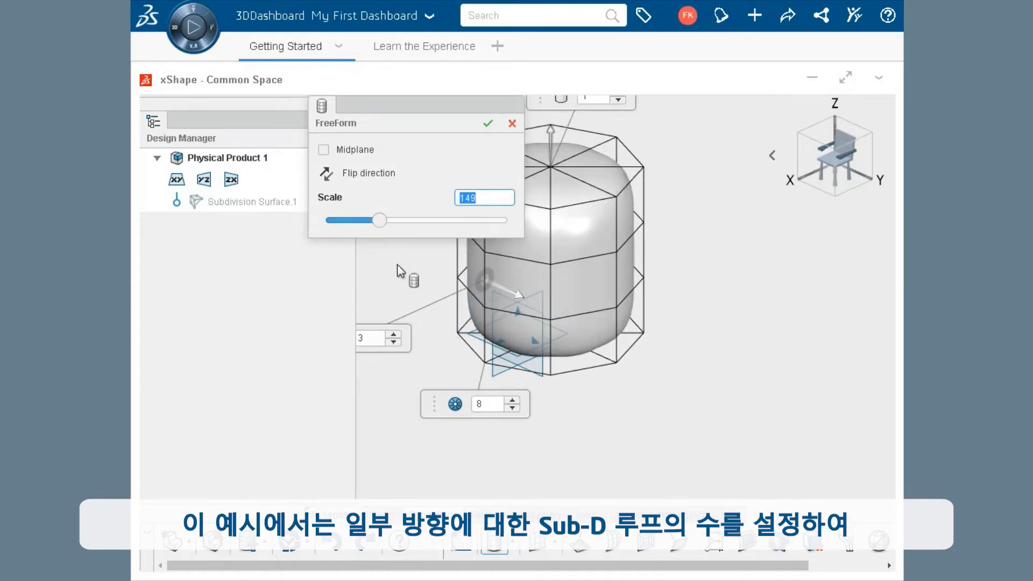
# Divide the cylinder into 6 segments along its height and 10 around its circumference, and accept it.
pyautogui.tripleClick(394, 334)
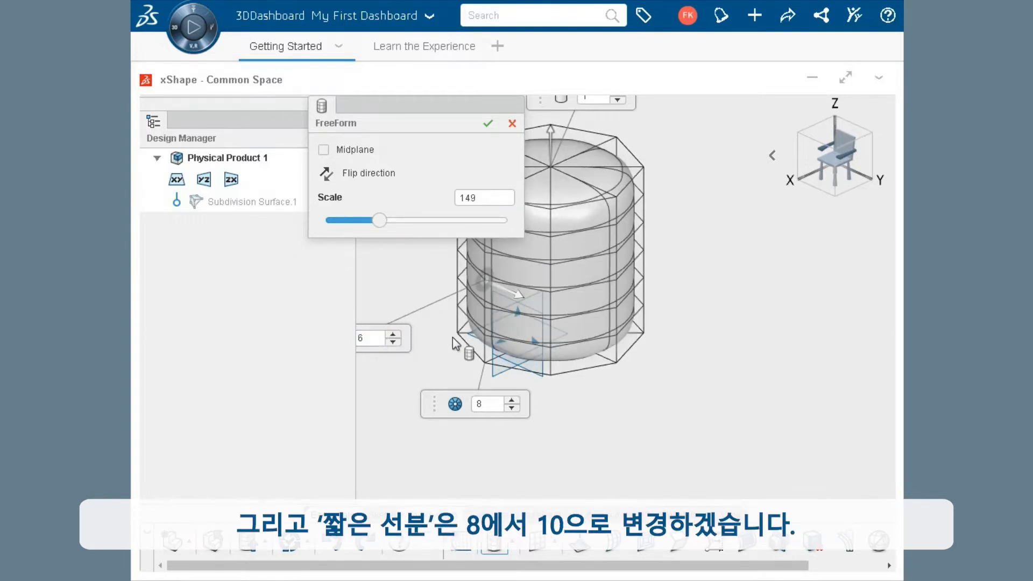
pyautogui.click(512, 400)
pyautogui.click(513, 400)
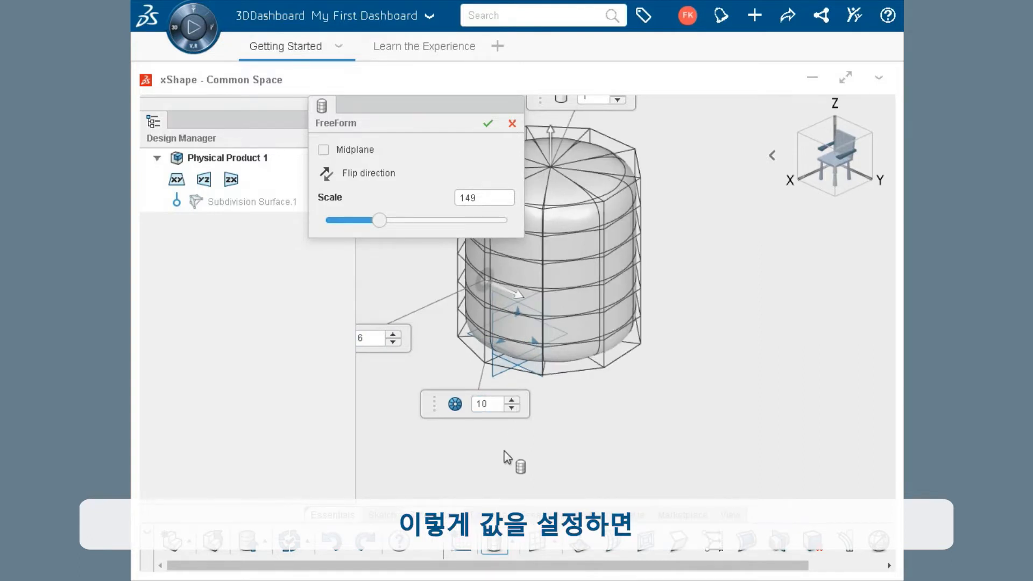
pyautogui.click(488, 126)
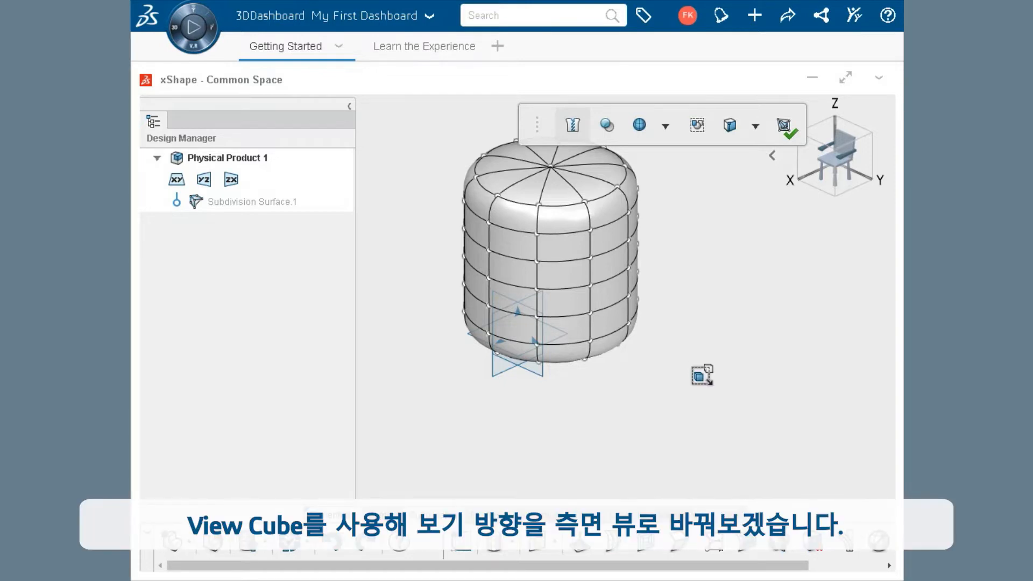
# From a side view, inset the second and fifth faces from the top in the cylinder's central column, adjusting both insets together.
pyautogui.press('space')
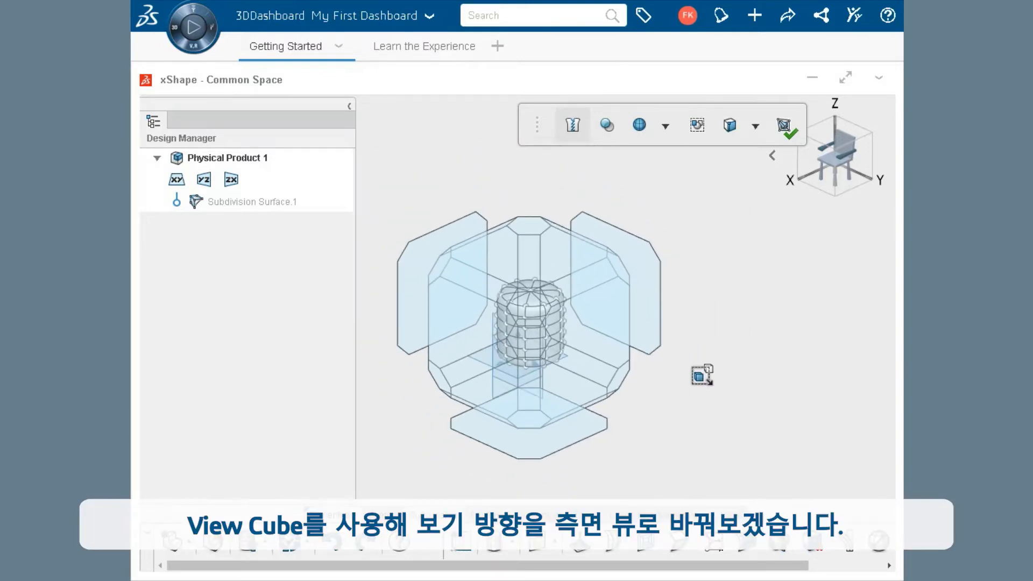
pyautogui.click(398, 298)
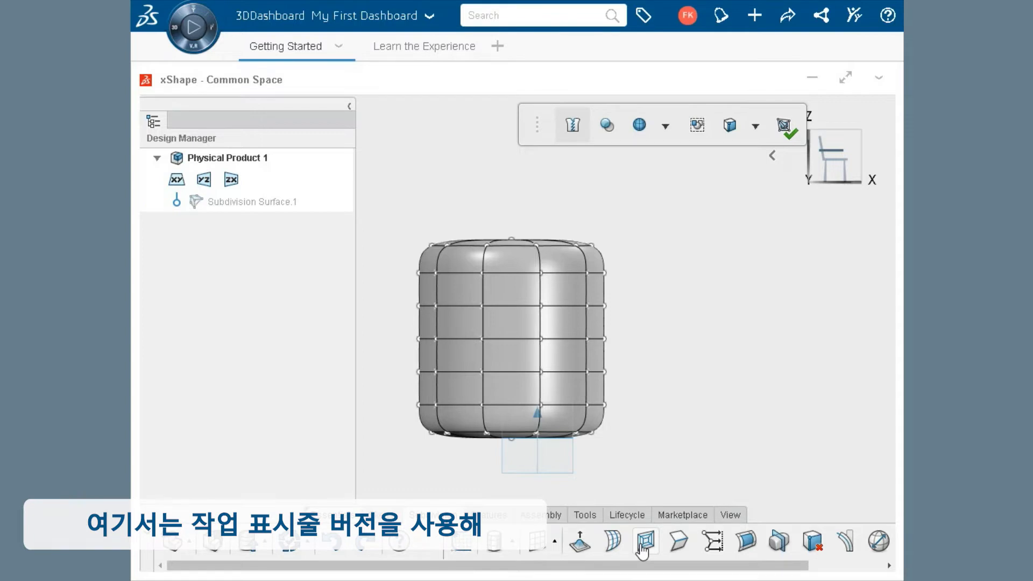
pyautogui.click(644, 542)
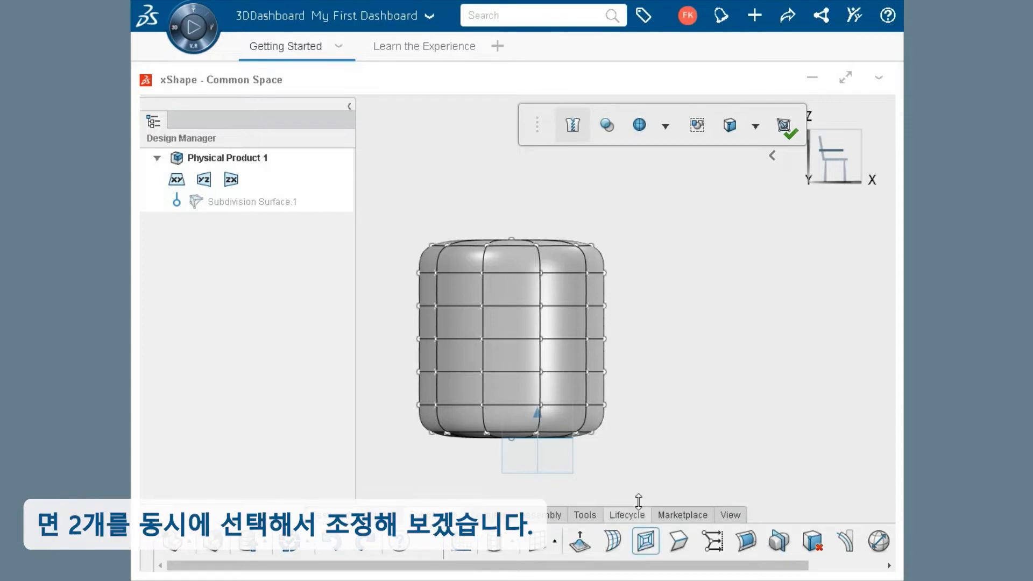
pyautogui.click(515, 295)
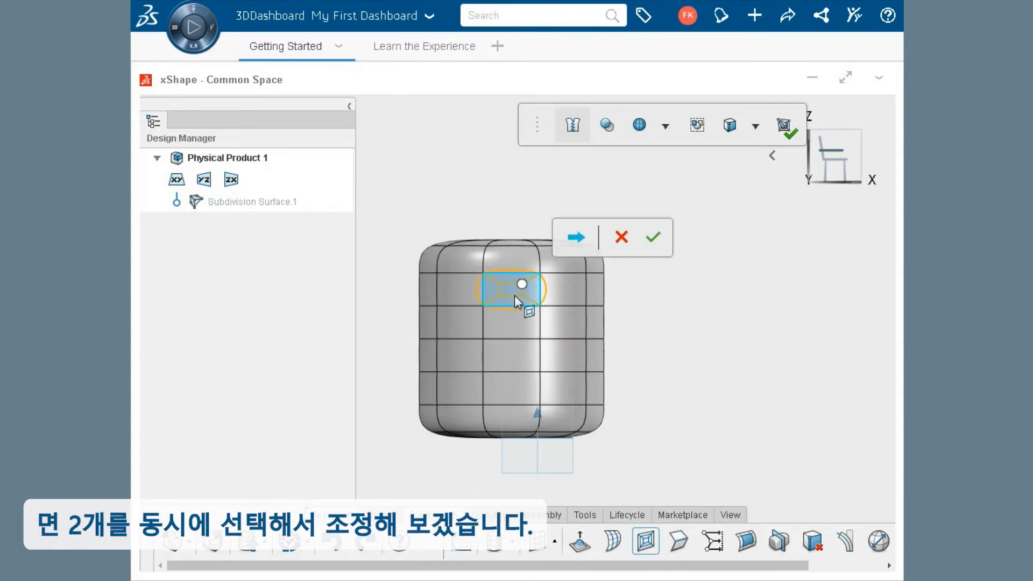
pyautogui.keyDown('ctrl'); pyautogui.click(527, 390); pyautogui.keyUp('ctrl')
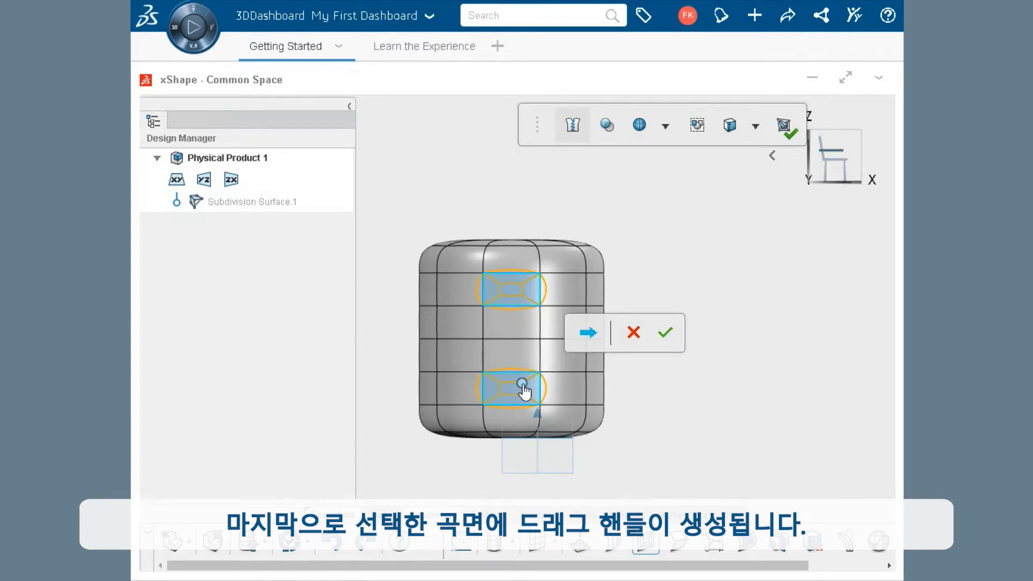
pyautogui.moveTo(523, 382); pyautogui.dragTo(539, 378)
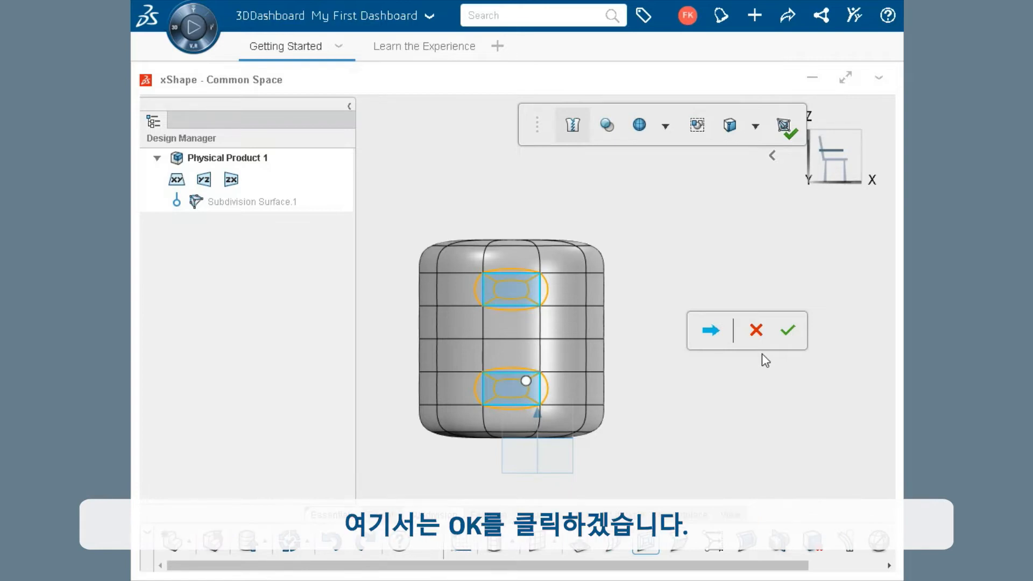
pyautogui.click(787, 330)
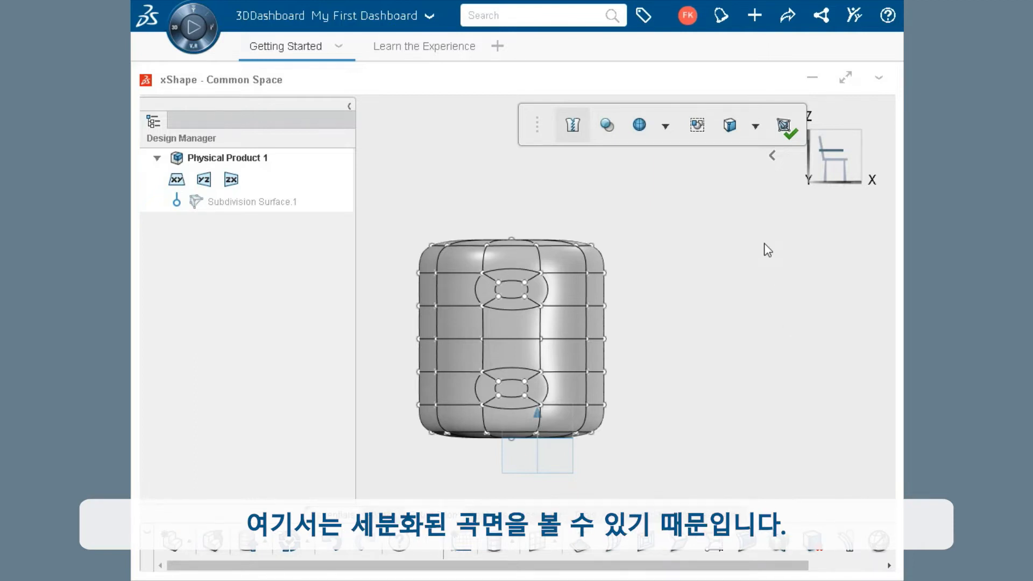
# Extrude the two small inset faces outward from the cylinder's side, one after the other.
pyautogui.press('space')
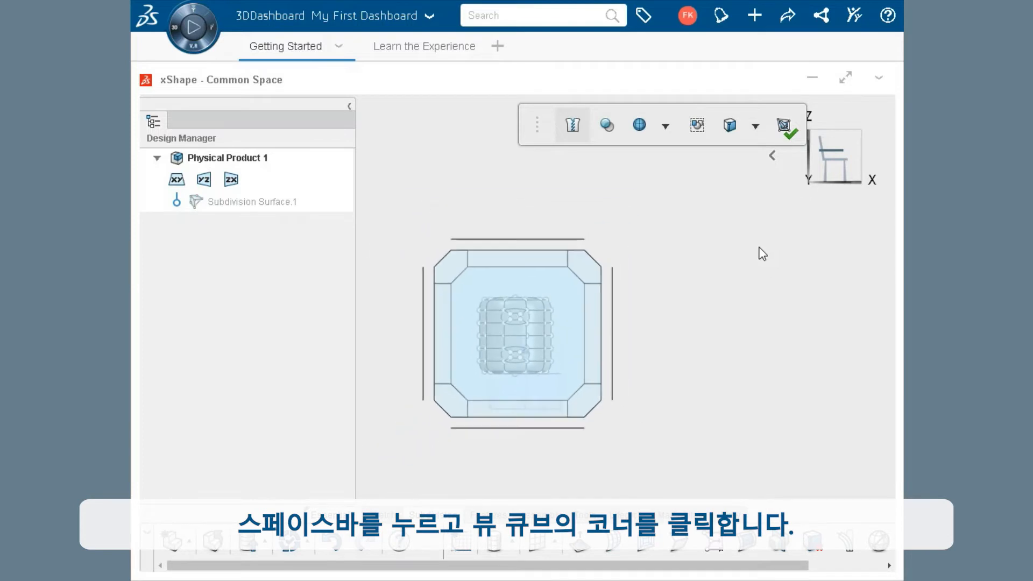
pyautogui.click(453, 269)
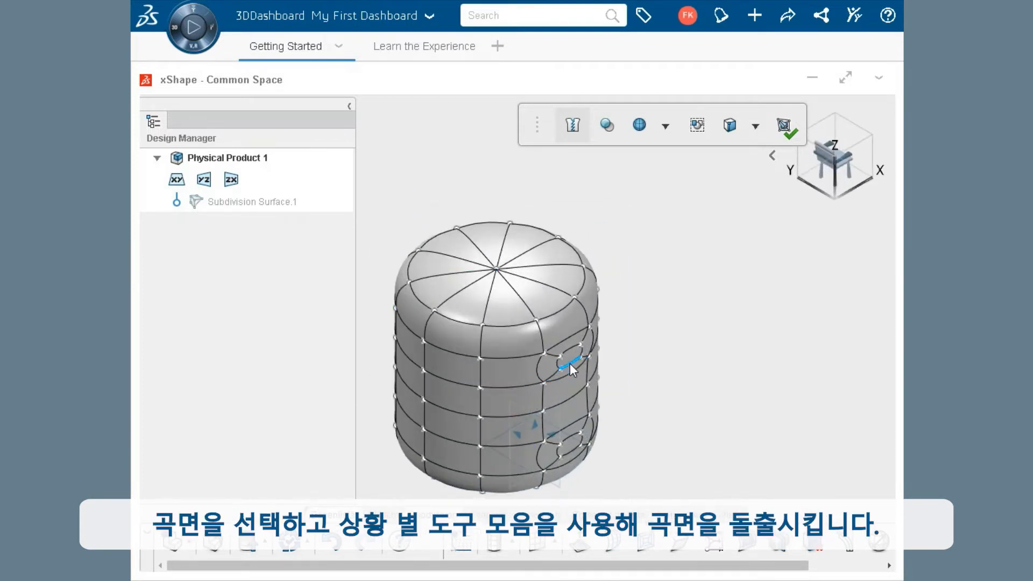
pyautogui.click(569, 356)
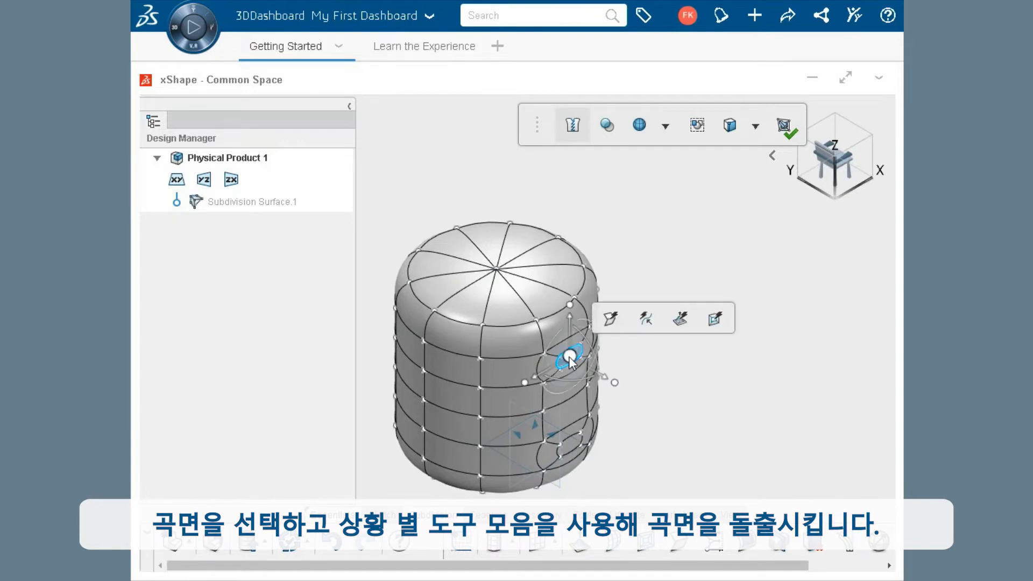
pyautogui.click(679, 318)
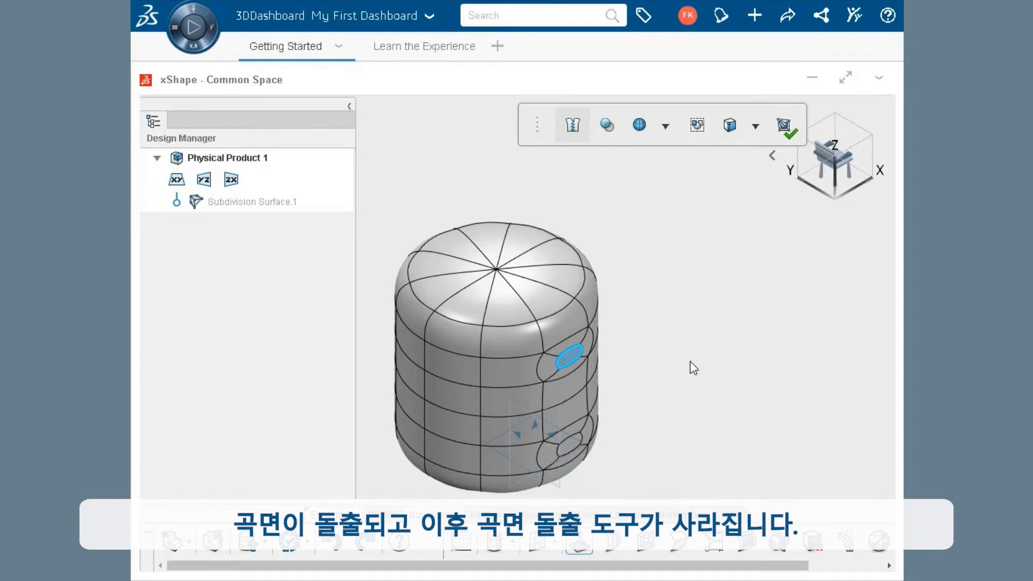
pyautogui.click(570, 447)
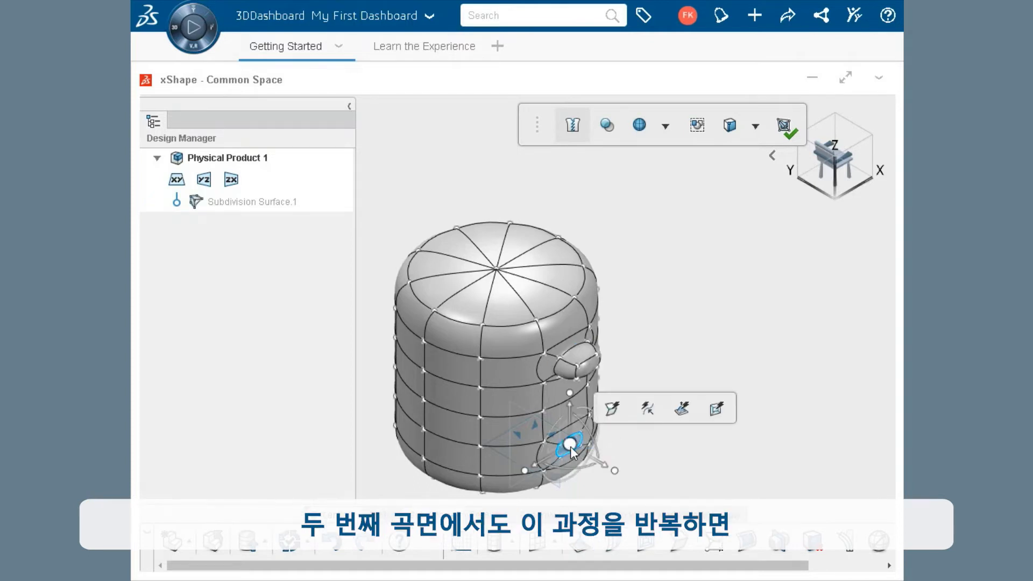
pyautogui.click(681, 412)
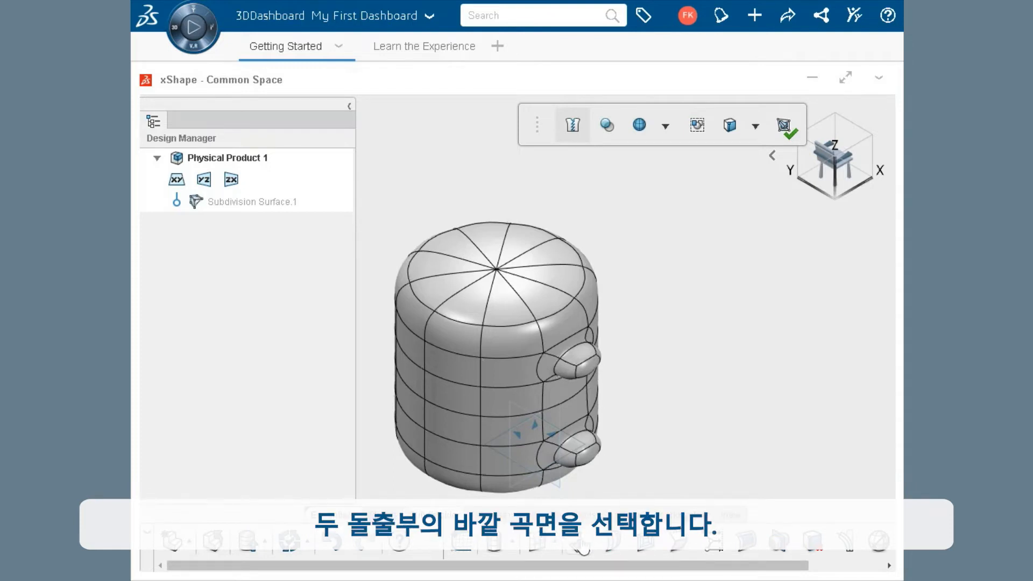
# Extrude the outer end faces of both protrusions together by one more segment.
pyautogui.click(580, 545)
pyautogui.click(588, 457)
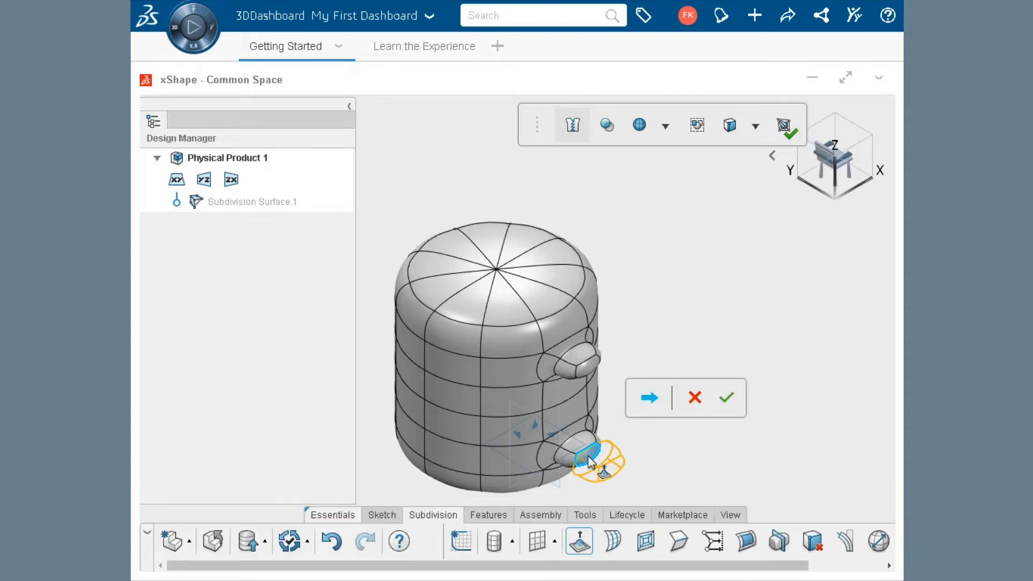
pyautogui.click(589, 365)
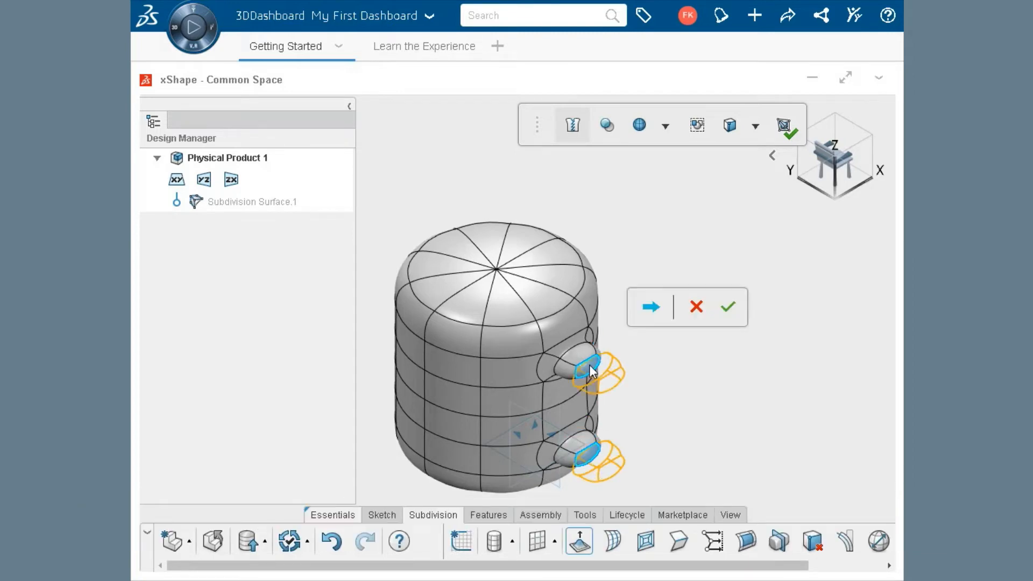
pyautogui.click(649, 308)
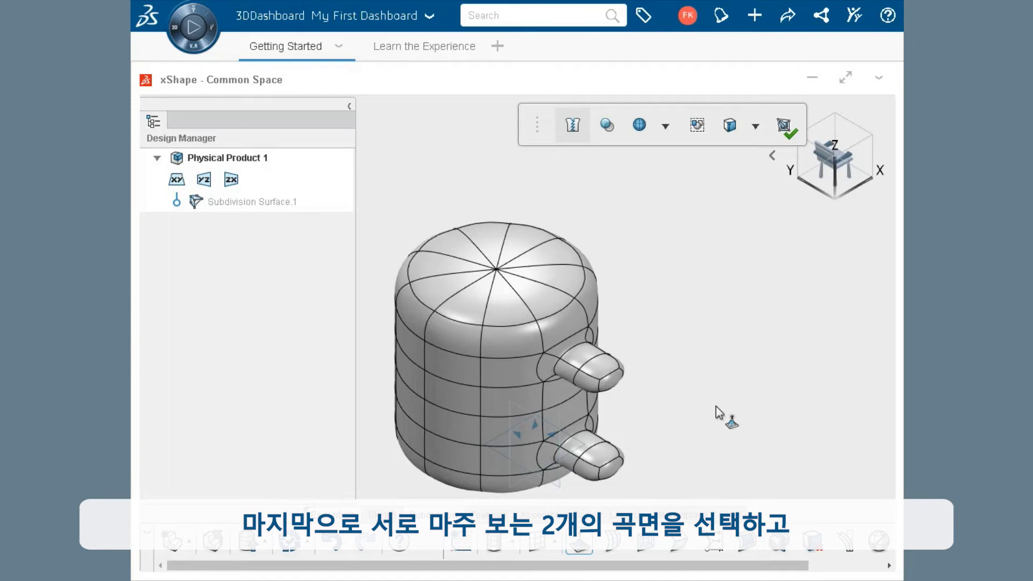
# Extrude the facing faces of the two protrusions toward each other to join them into a handle.
pyautogui.click(605, 454)
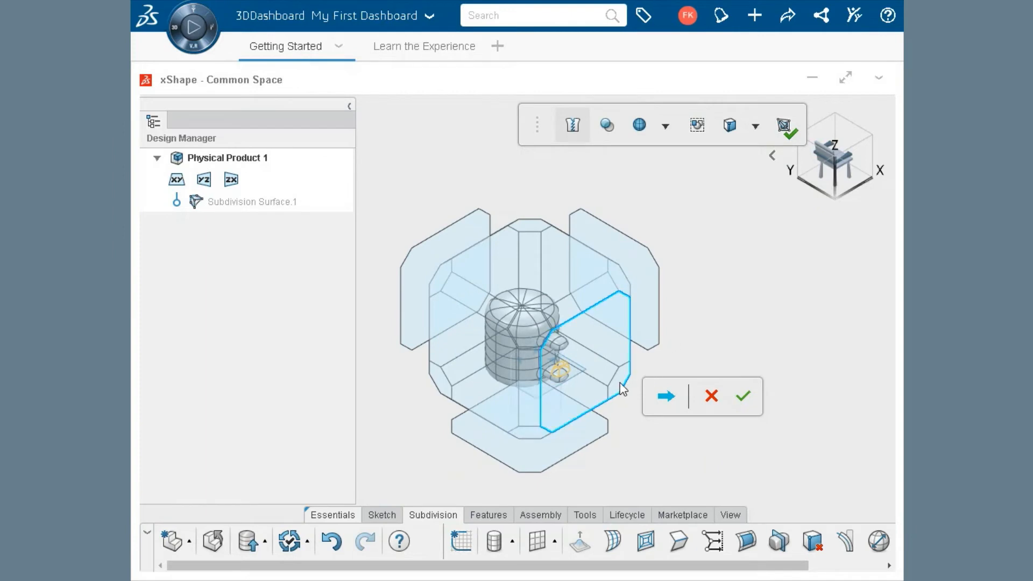
pyautogui.click(619, 387)
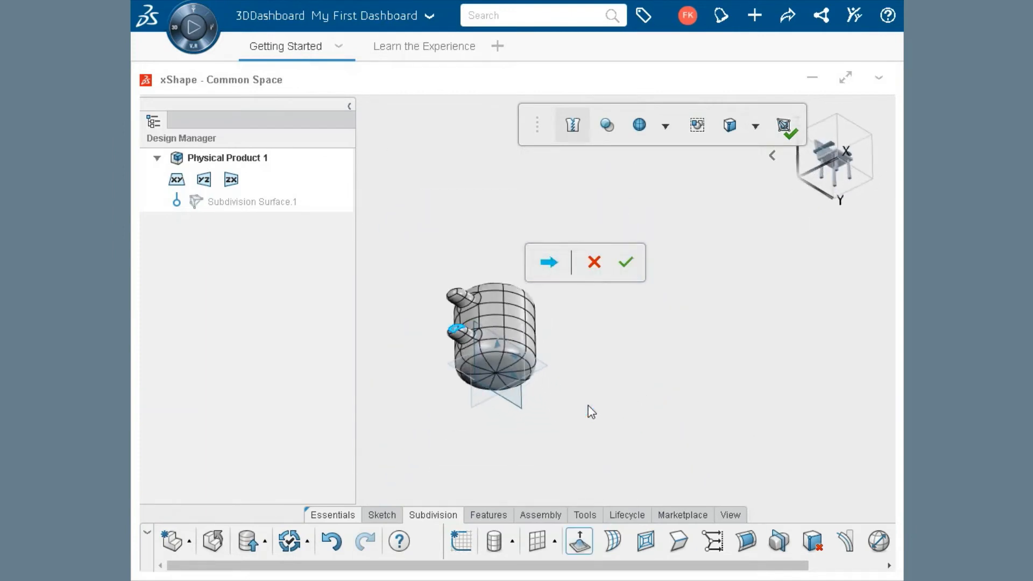
pyautogui.click(401, 275)
pyautogui.click(540, 220)
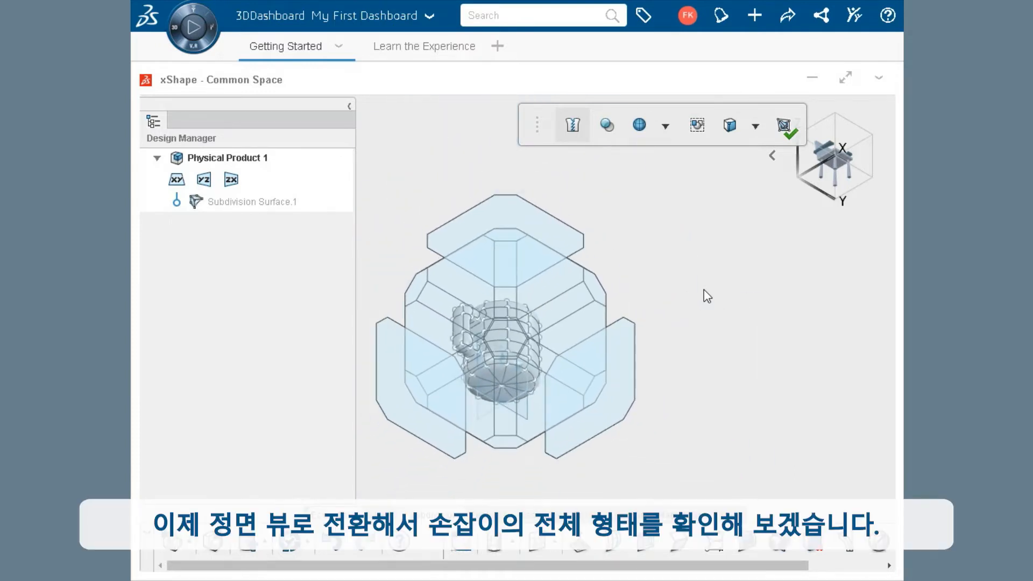
# Thin the handle by moving its outermost column of vertices about 10.7 toward the cup body in a straight-on view.
pyautogui.click(570, 317)
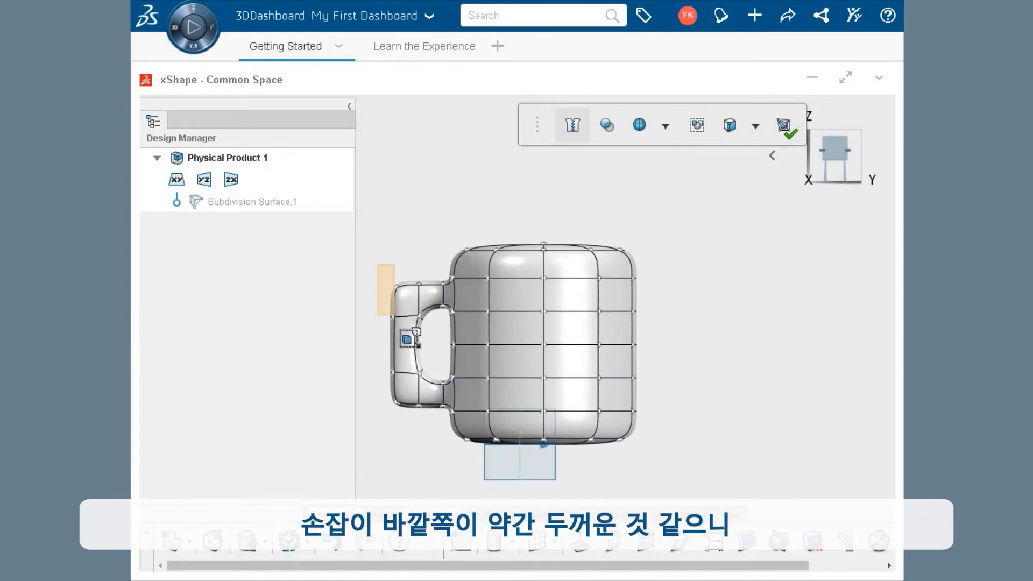
pyautogui.click(412, 423)
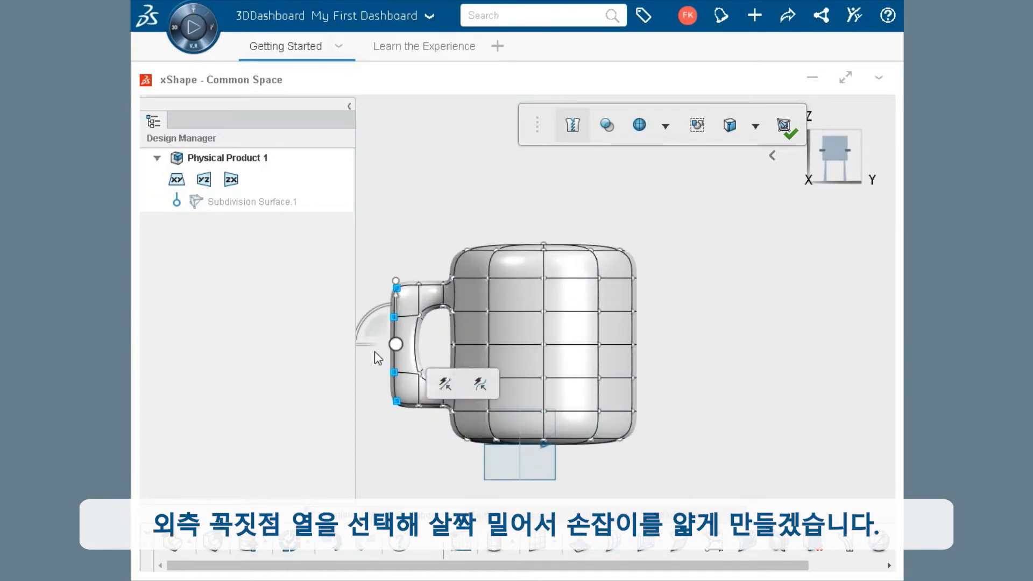
pyautogui.moveTo(371, 350); pyautogui.dragTo(385, 346)
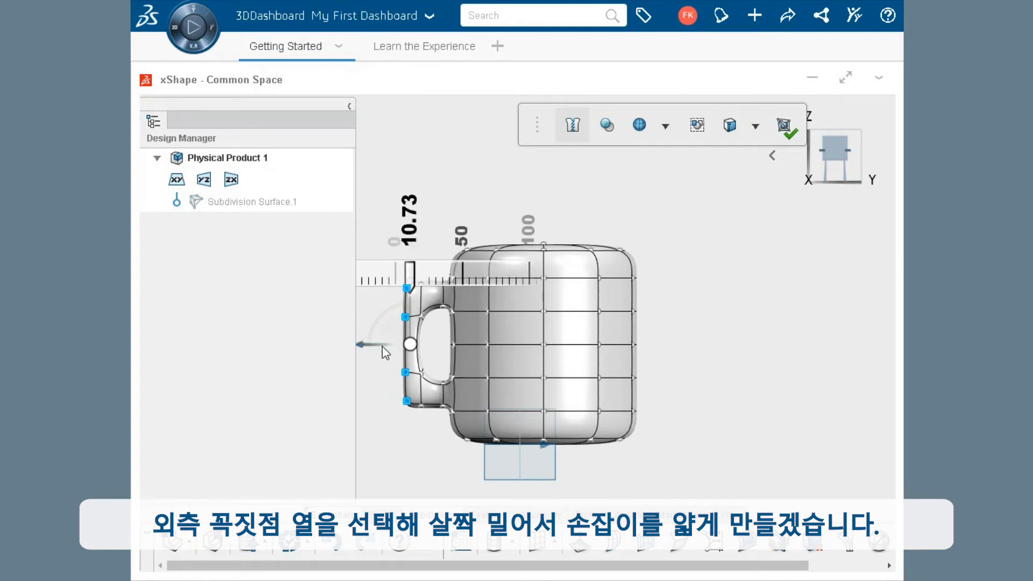
pyautogui.click(409, 451)
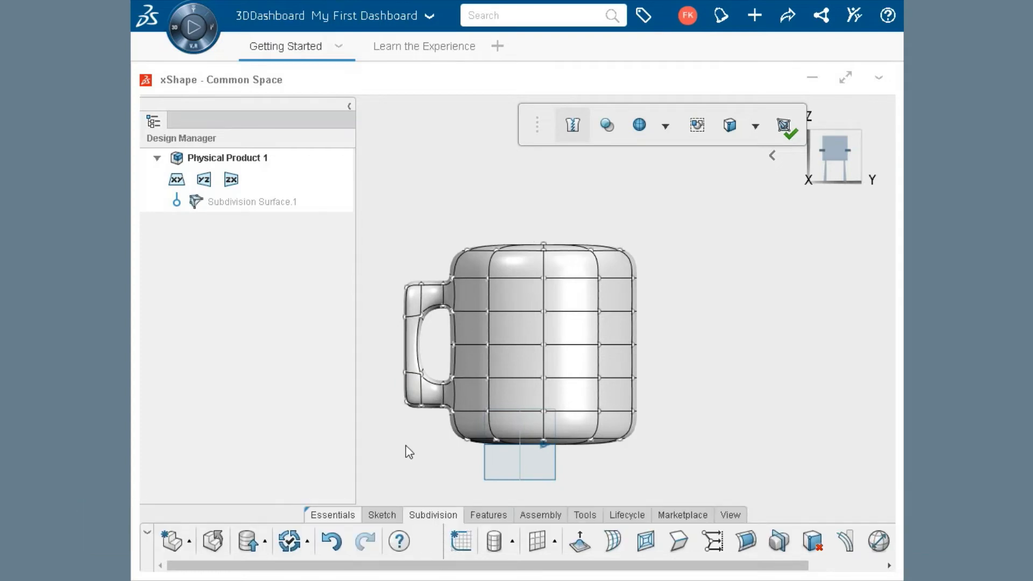
# Extrude the outer top face of the handle upward.
pyautogui.press('space')
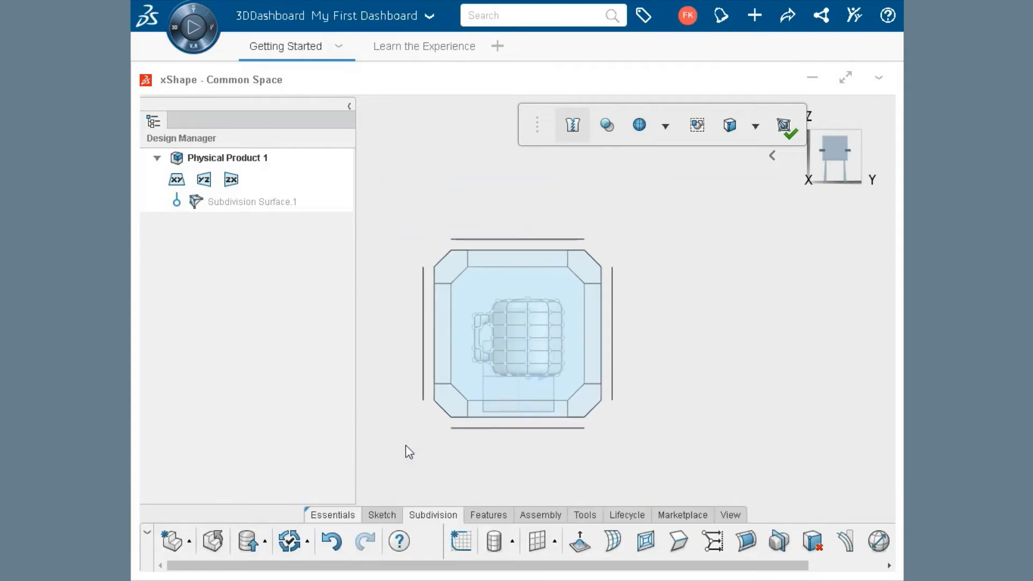
pyautogui.click(453, 272)
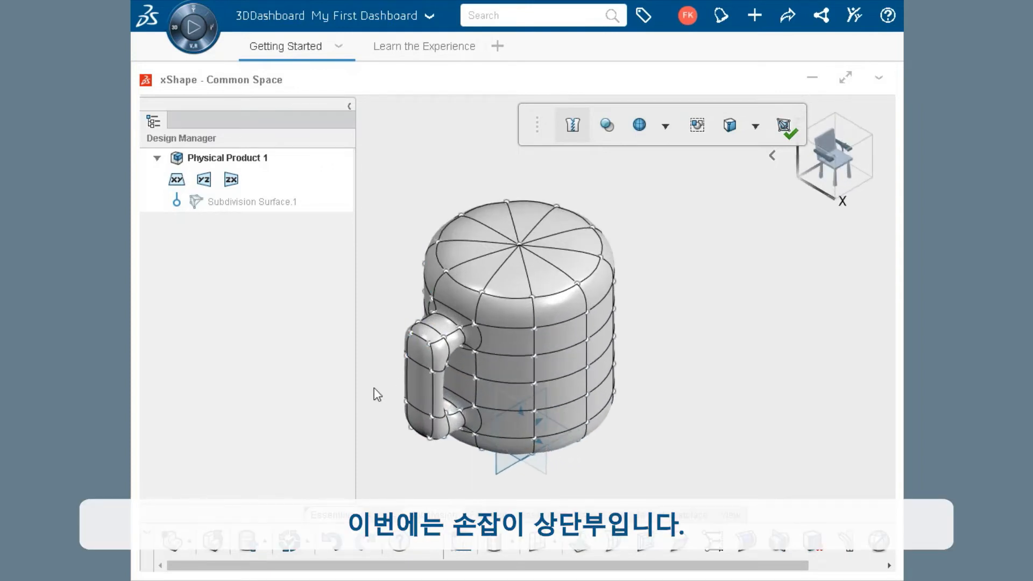
pyautogui.click(421, 330)
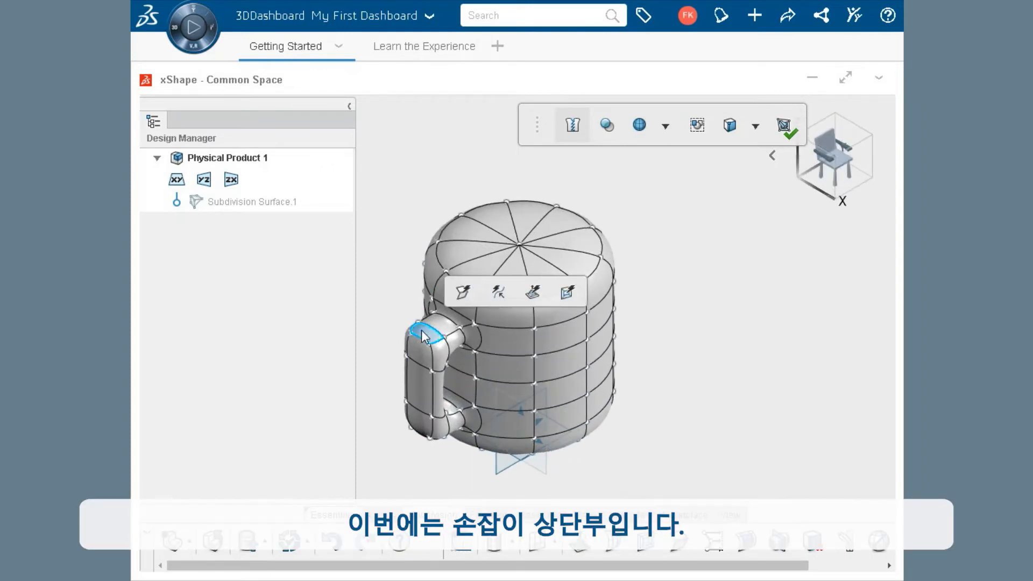
pyautogui.click(763, 348)
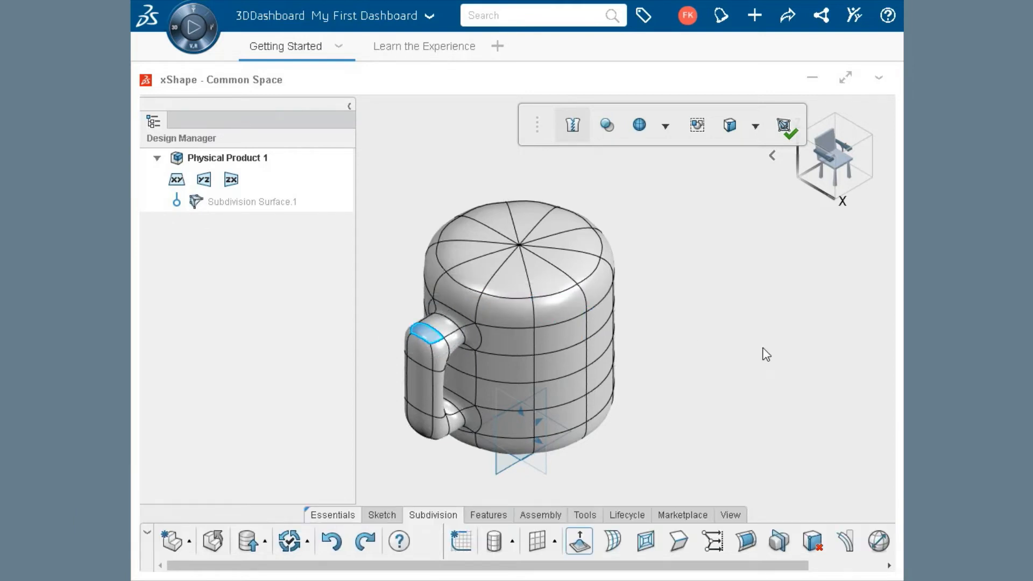
pyautogui.hotkey('ctrl', 'y')
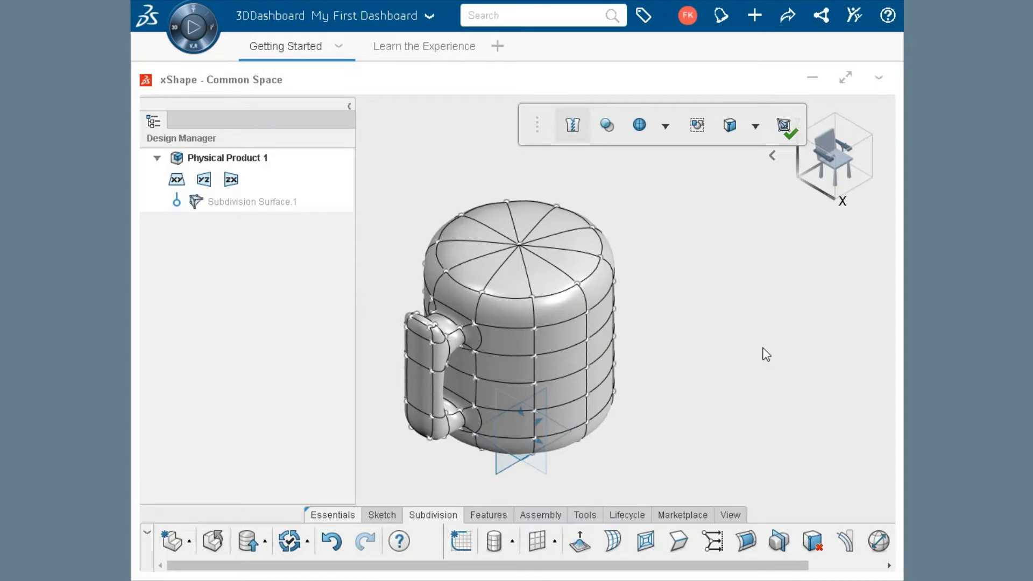
# Arc-bend the handle's outer vertices relative to the YZ plane, raising the arc's end so the handle's upper part curves outward from the cup.
pyautogui.click(852, 169)
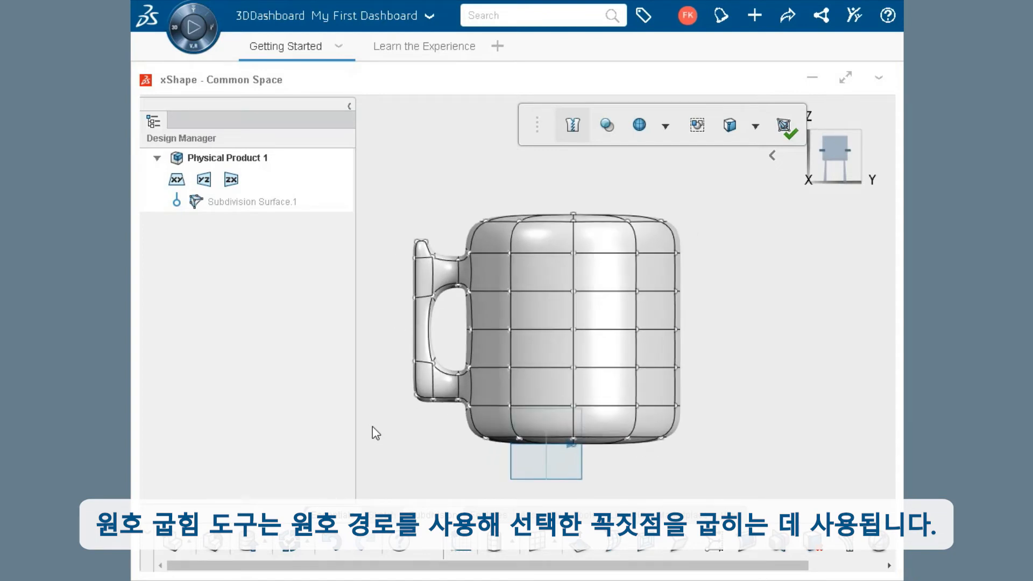
pyautogui.click(846, 545)
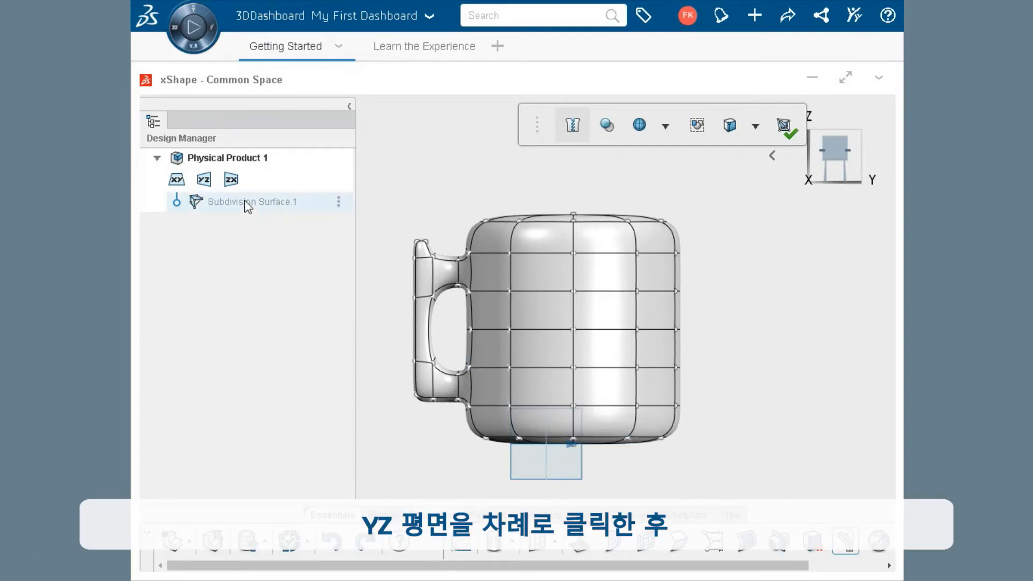
pyautogui.click(210, 181)
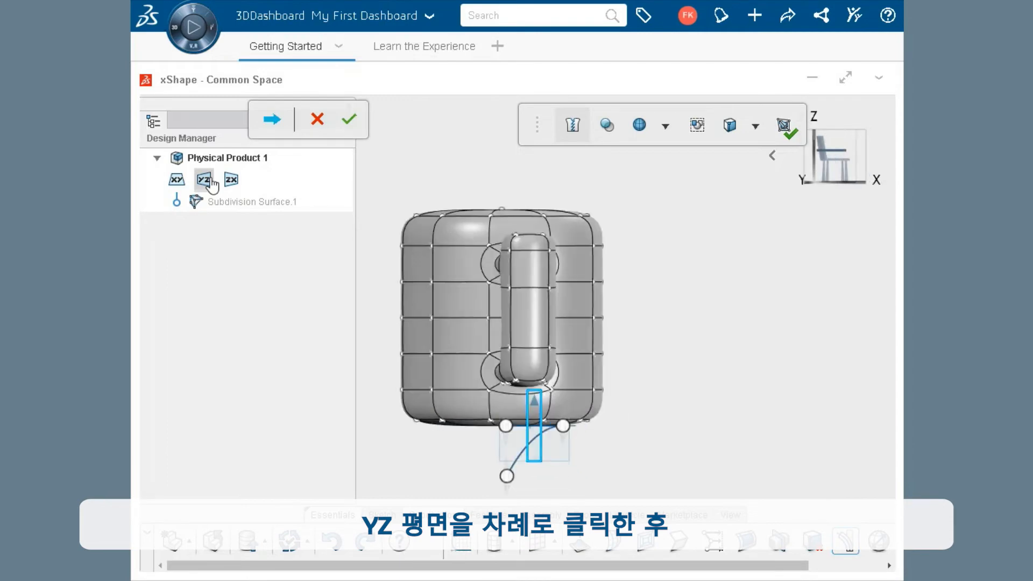
pyautogui.moveTo(609, 192); pyautogui.dragTo(668, 384)
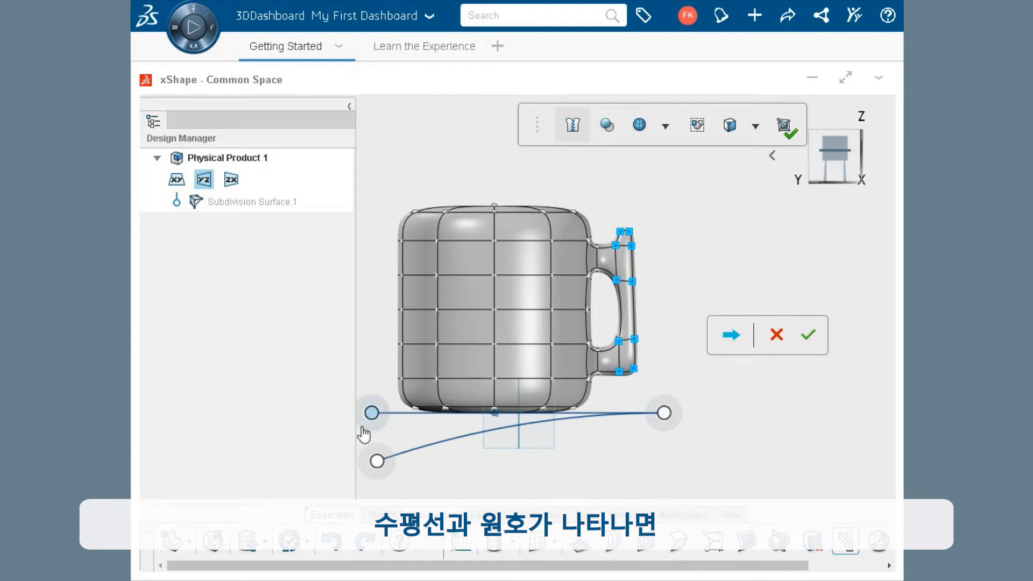
pyautogui.moveTo(377, 461); pyautogui.dragTo(434, 307)
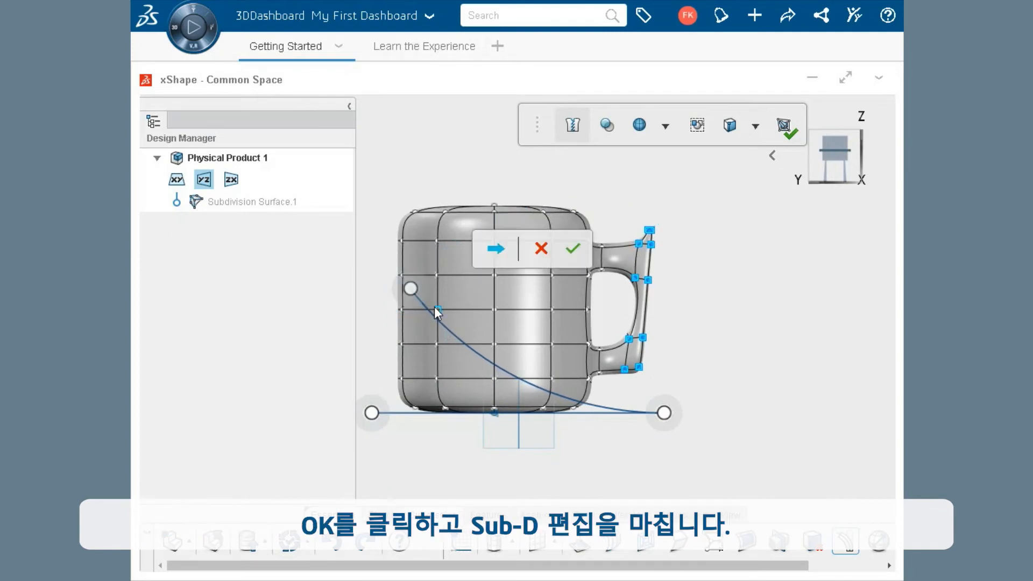
pyautogui.click(572, 248)
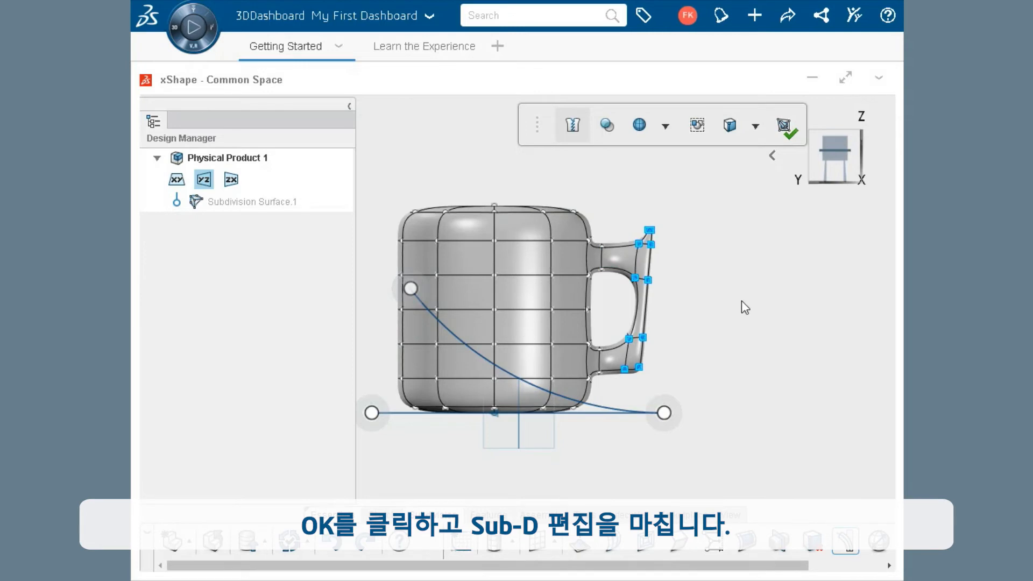
pyautogui.click(742, 300)
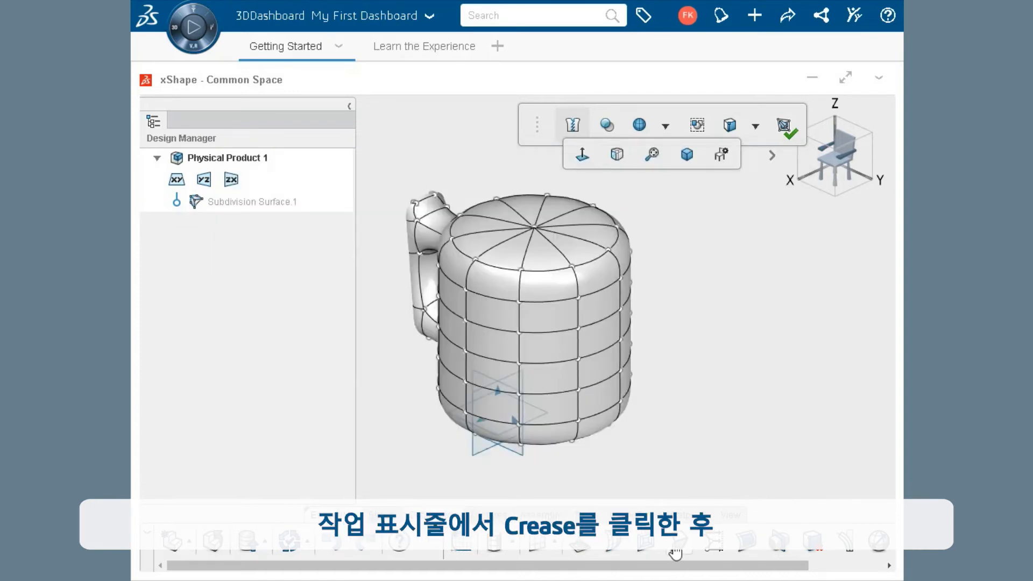
# Crease the complete ring of edges around the cup's top rim, with the crease strength slightly below the maximum.
pyautogui.click(675, 549)
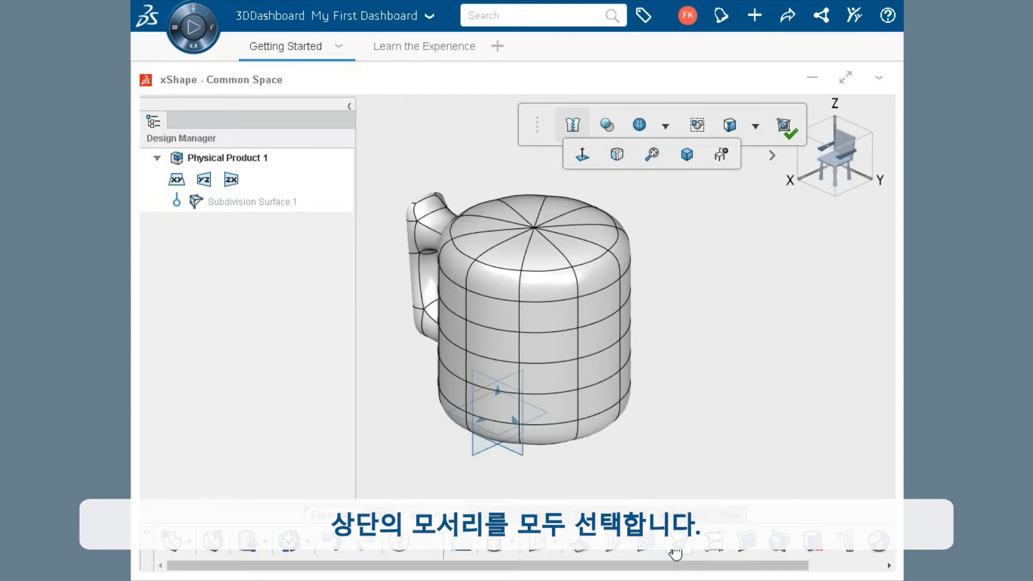
pyautogui.click(543, 273)
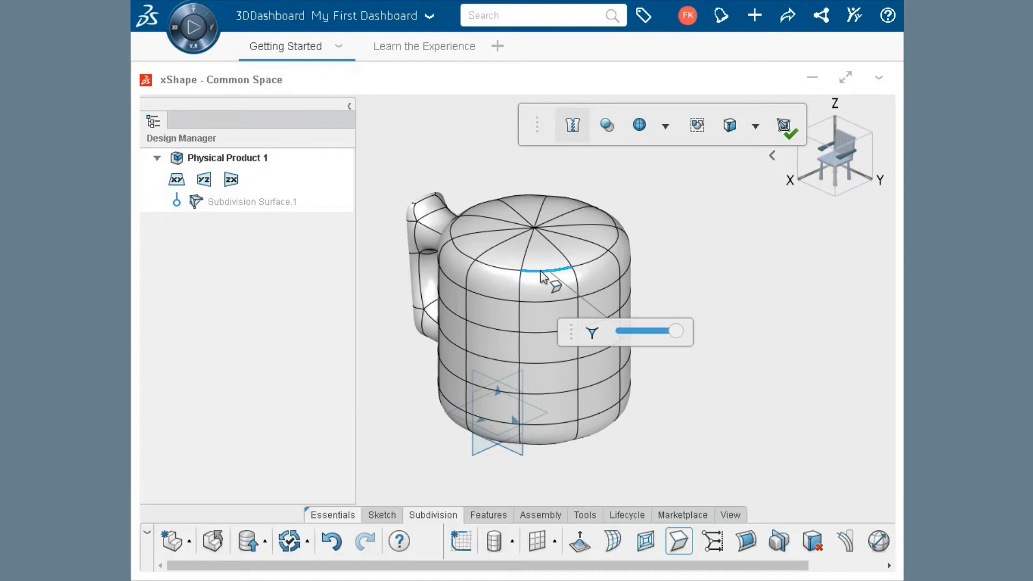
pyautogui.click(542, 275)
pyautogui.click(509, 275)
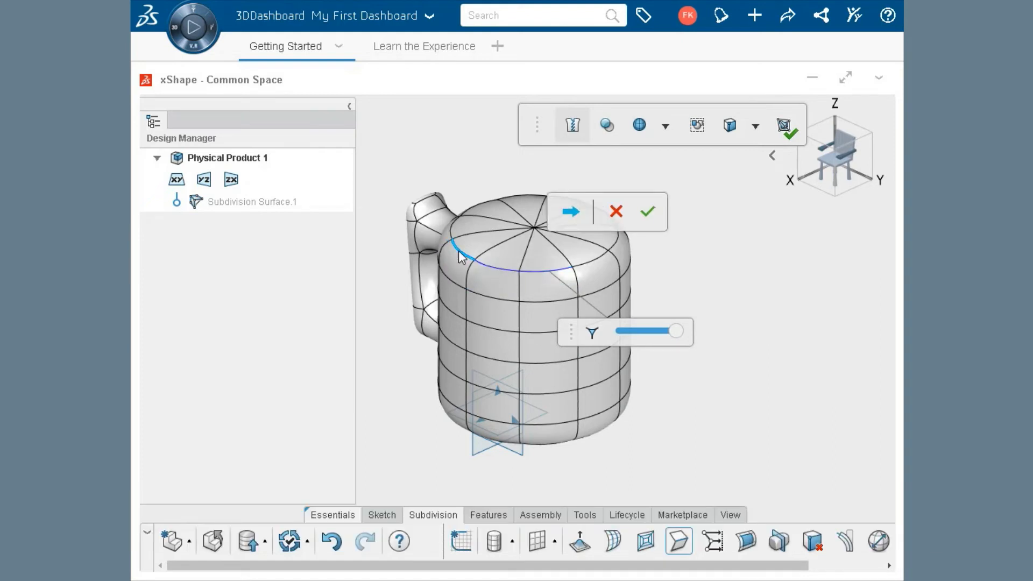
pyautogui.click(461, 257)
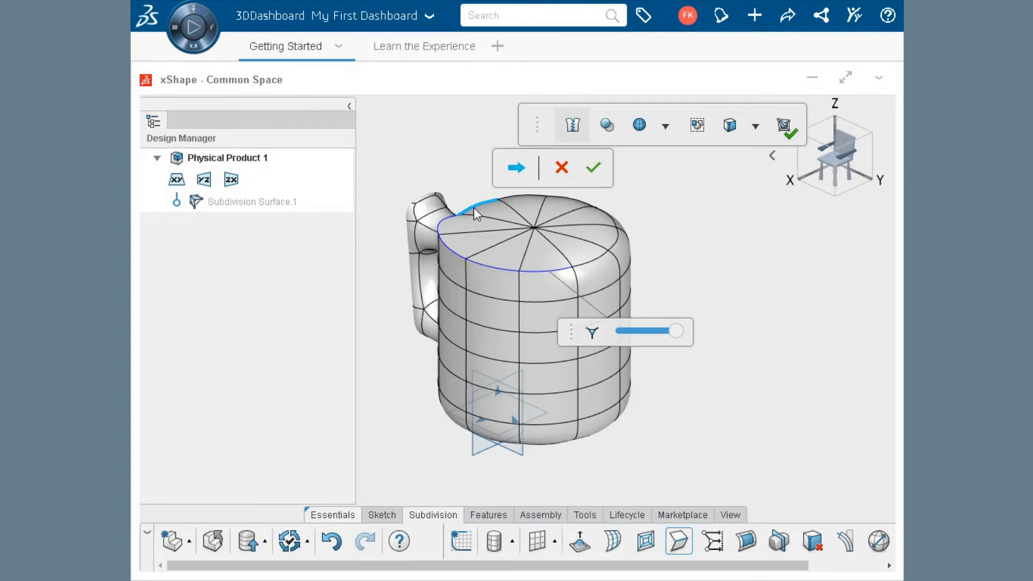
pyautogui.click(474, 207)
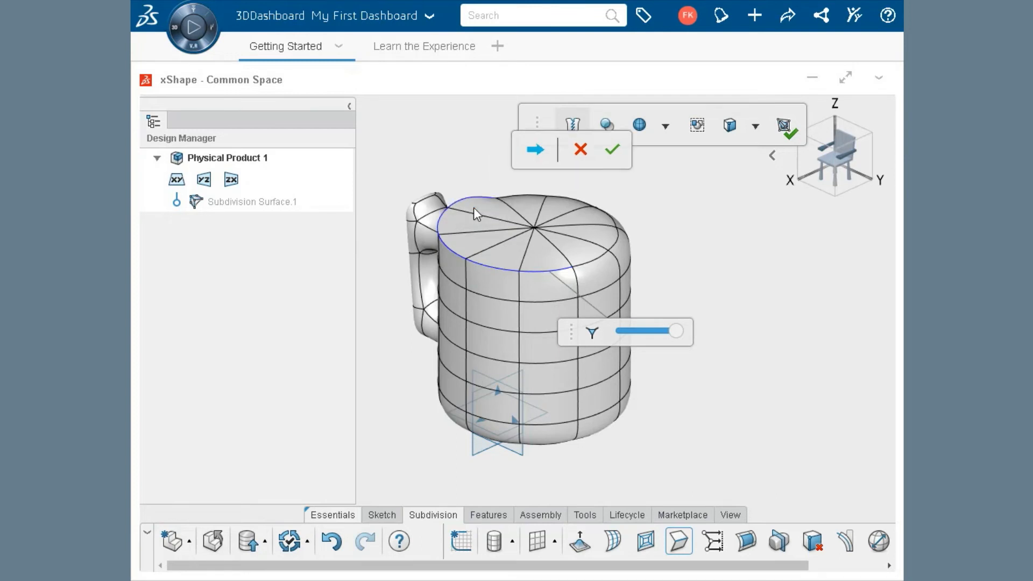
pyautogui.click(570, 199)
pyautogui.click(605, 215)
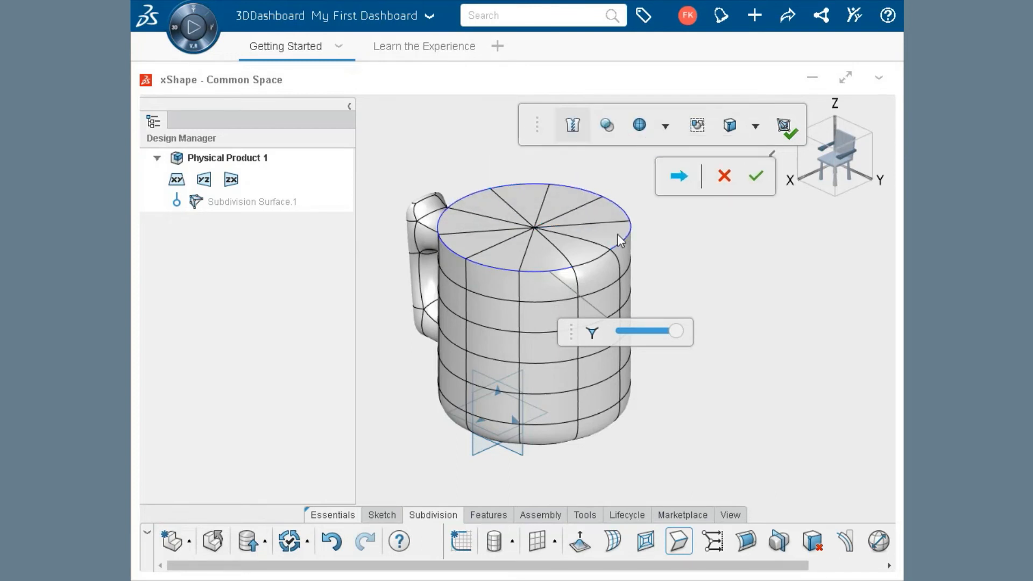
pyautogui.click(601, 256)
pyautogui.moveTo(675, 331); pyautogui.dragTo(661, 333)
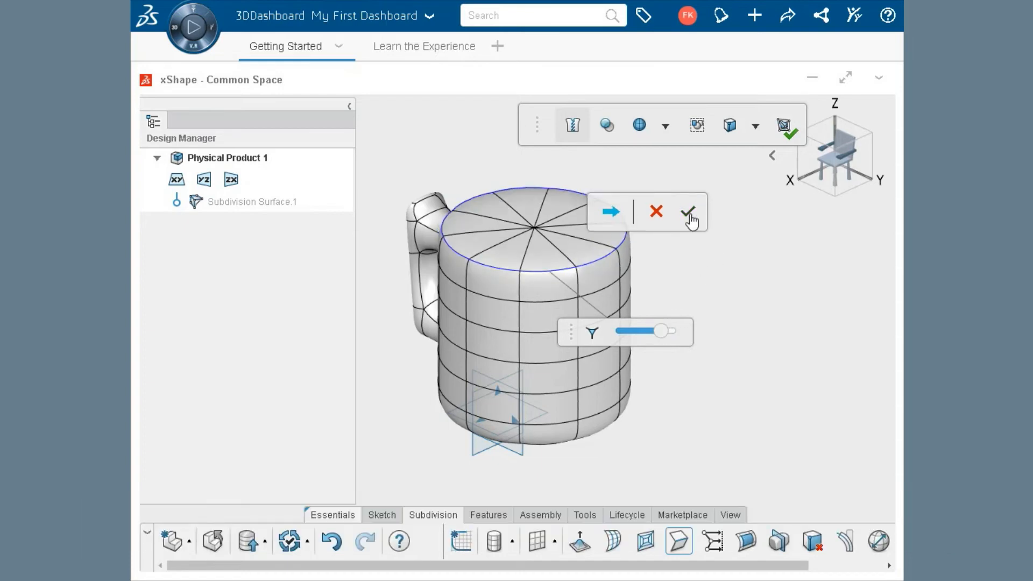
pyautogui.click(691, 219)
# Inspect the cup from below in the Show cage and surface and Show cage only display modes, then restore the surface-only display.
pyautogui.moveTo(765, 258); pyautogui.dragTo(453, 459, button='middle')
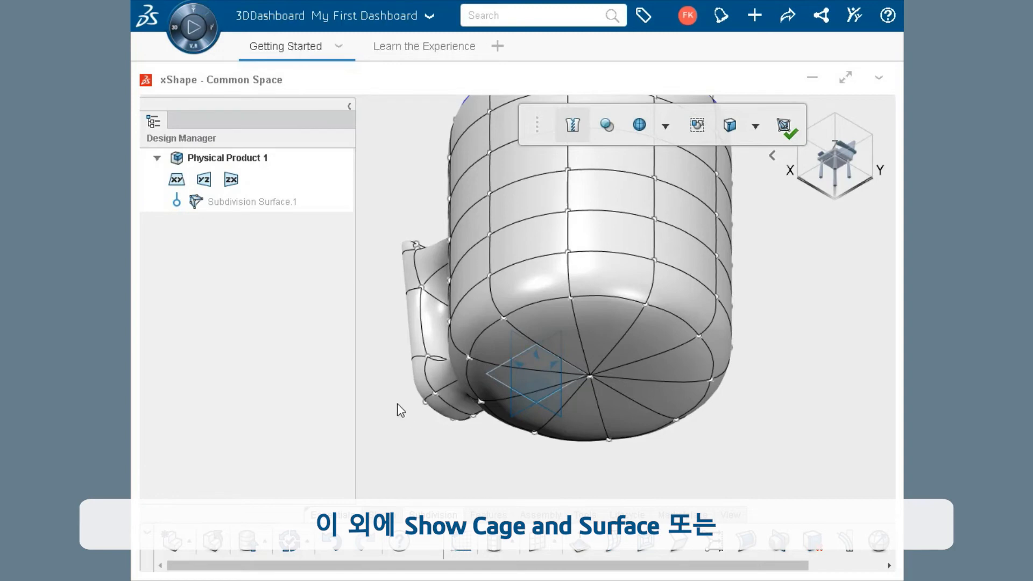
pyautogui.click(663, 127)
pyautogui.click(675, 191)
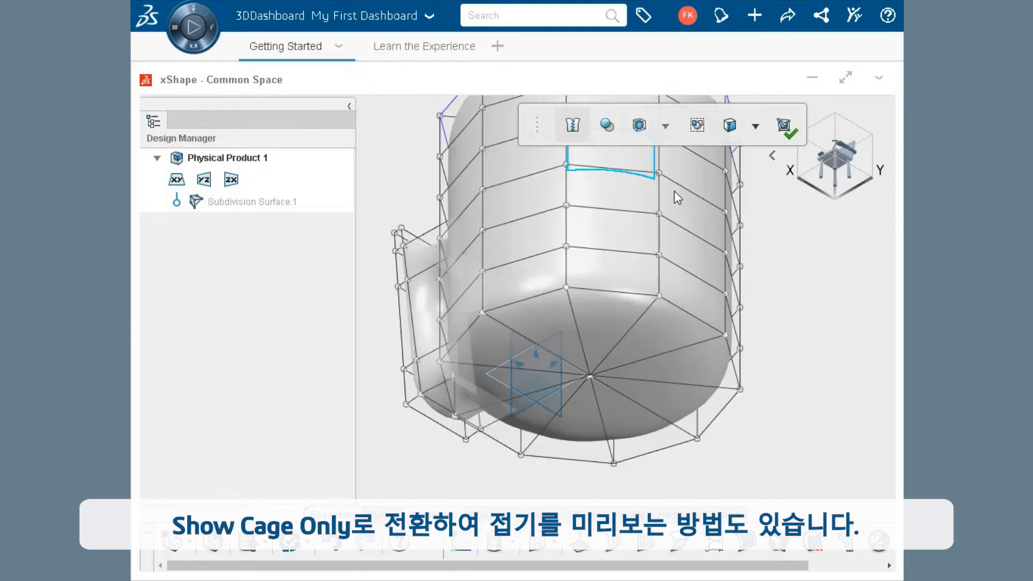
pyautogui.click(666, 134)
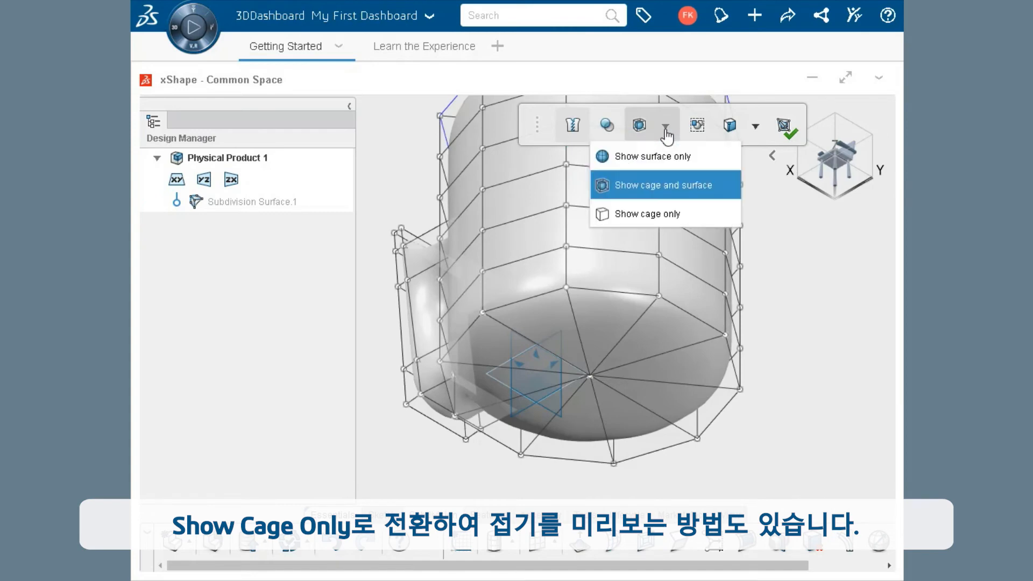
pyautogui.click(667, 214)
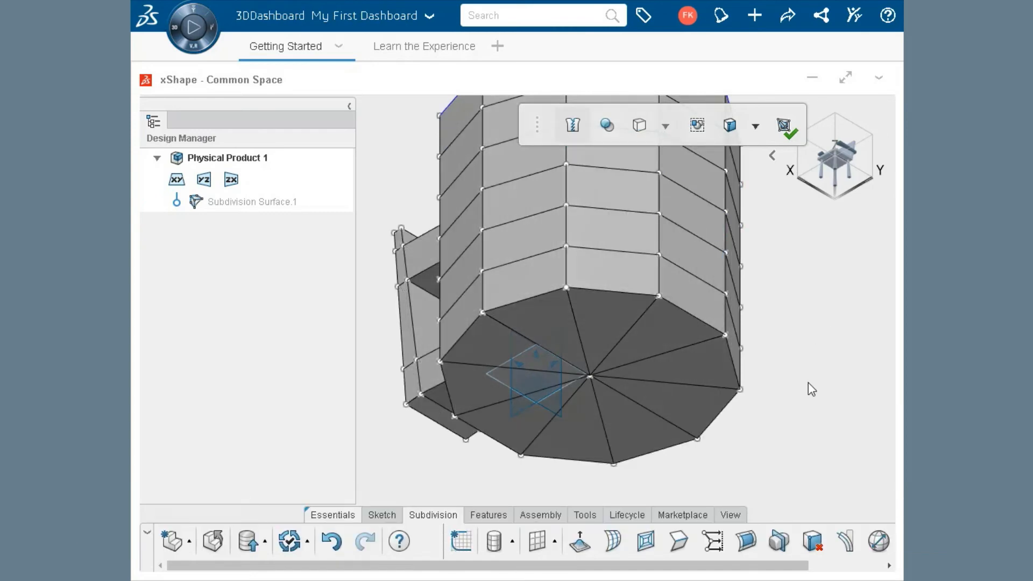
pyautogui.hotkey('ctrl', 'z')
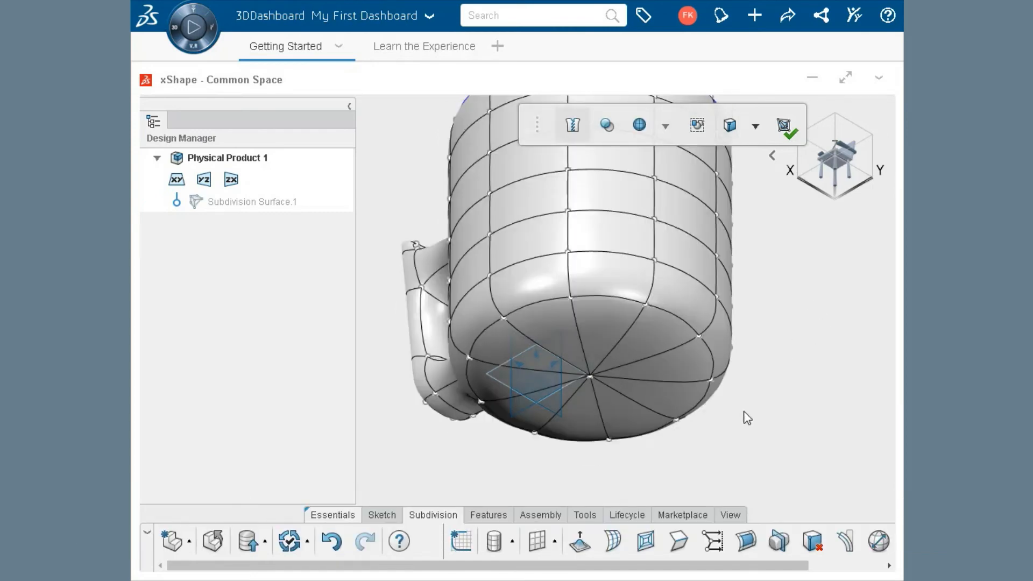
# Crease the complete ring of edges around the cup's bottom at the full strength of 100.
pyautogui.click(679, 541)
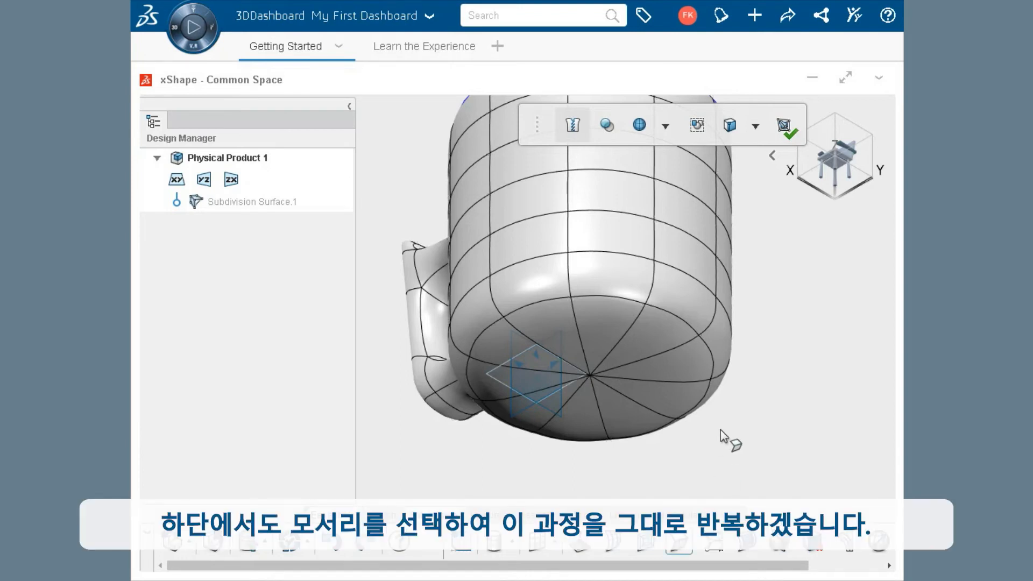
pyautogui.click(712, 368)
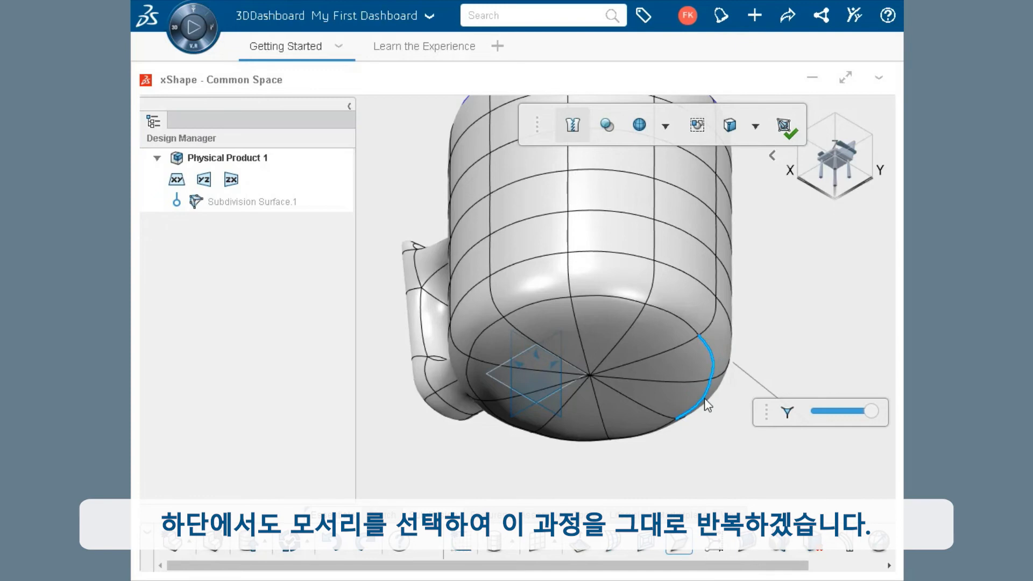
pyautogui.click(708, 405)
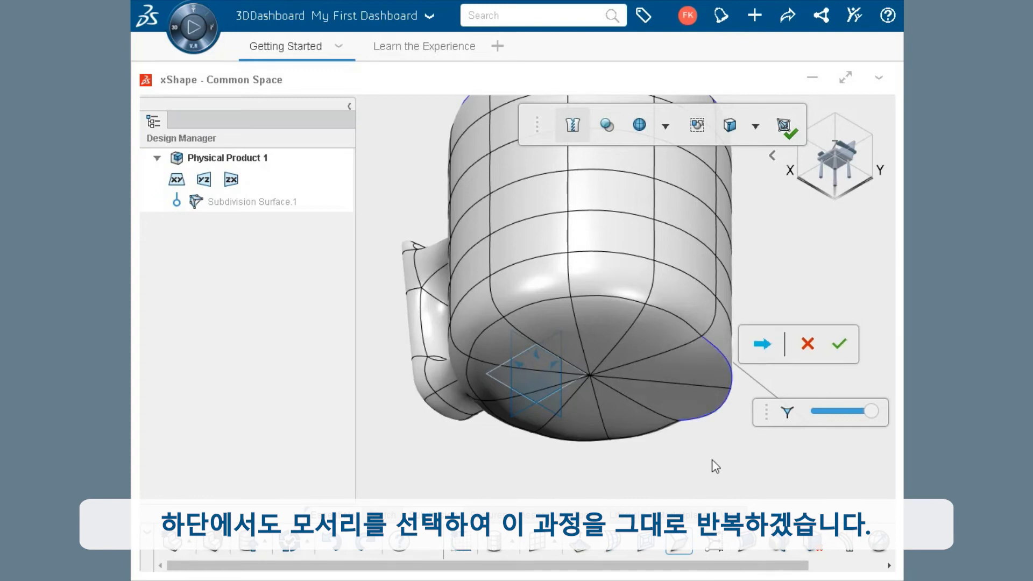
pyautogui.click(594, 443)
pyautogui.click(477, 415)
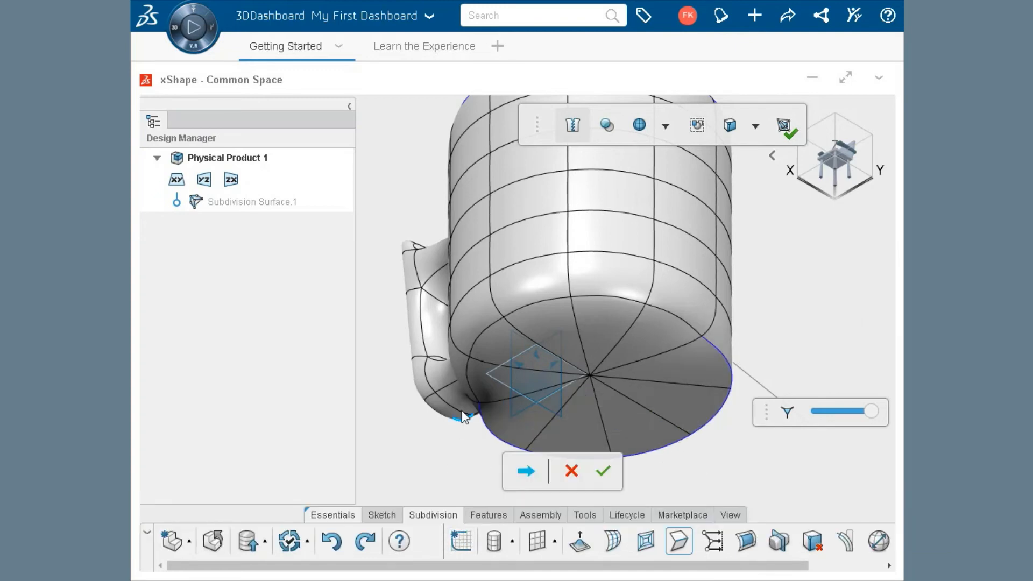
pyautogui.click(468, 382)
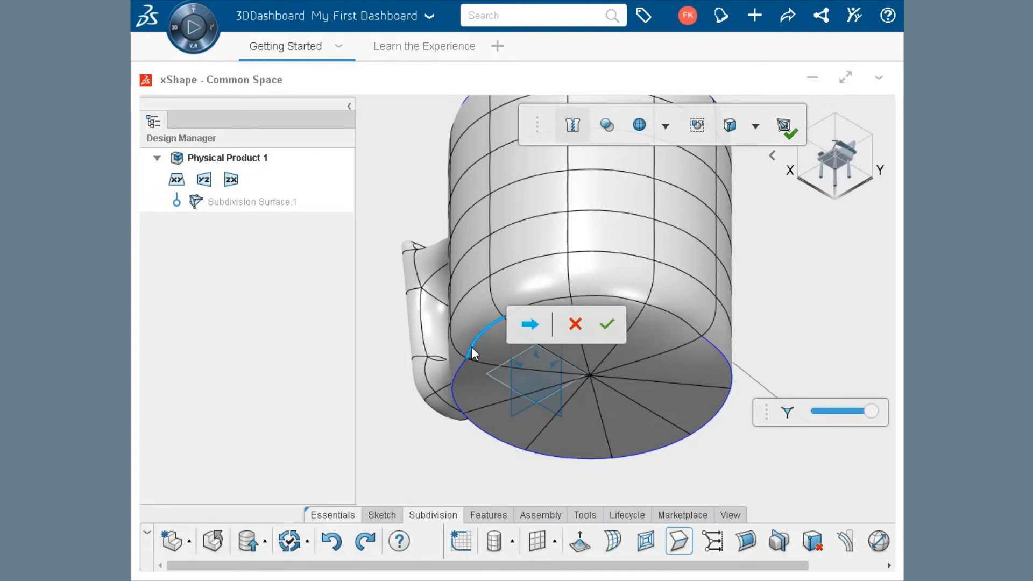
pyautogui.click(471, 346)
pyautogui.click(541, 305)
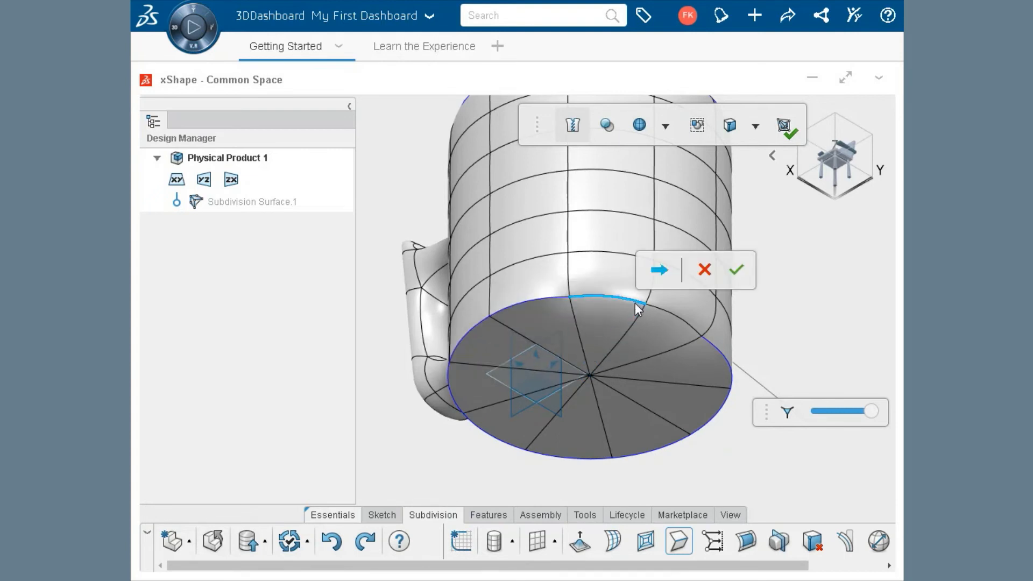
pyautogui.click(637, 309)
pyautogui.click(657, 308)
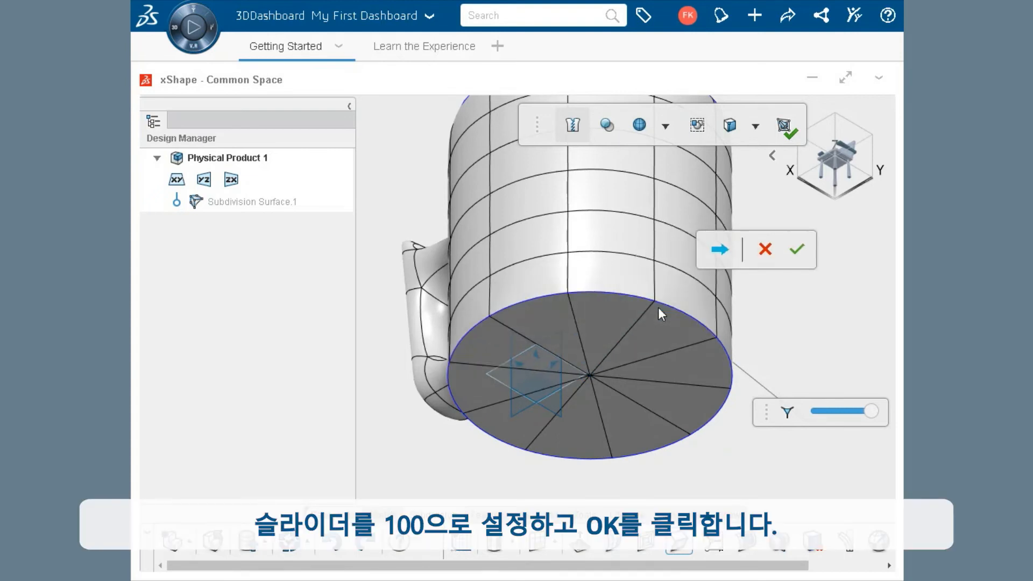
pyautogui.click(877, 415)
pyautogui.click(797, 250)
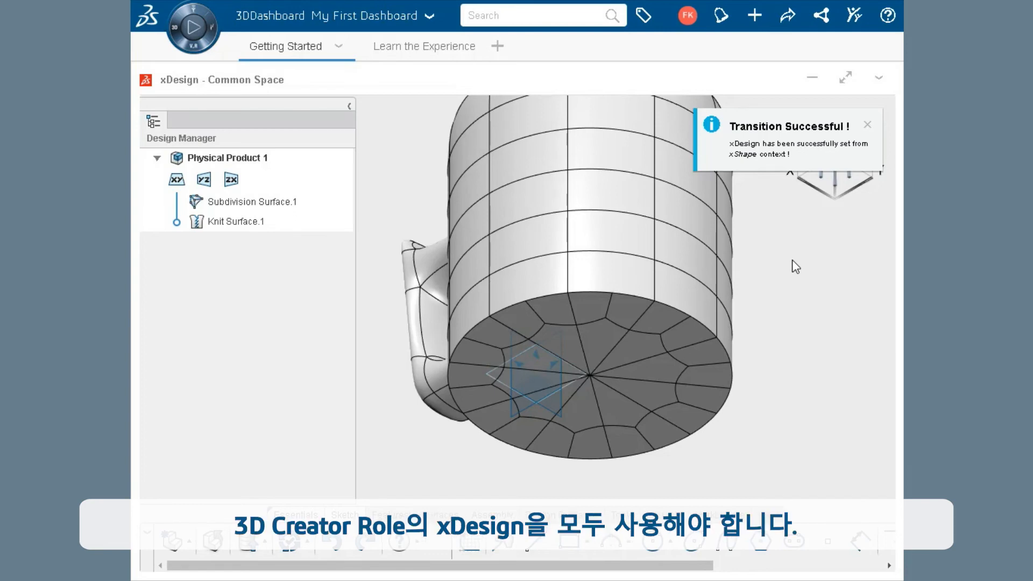
# Add a constant 12 mm fillet with tangent propagation to the cup's bottom edge in xDesign.
pyautogui.click(866, 125)
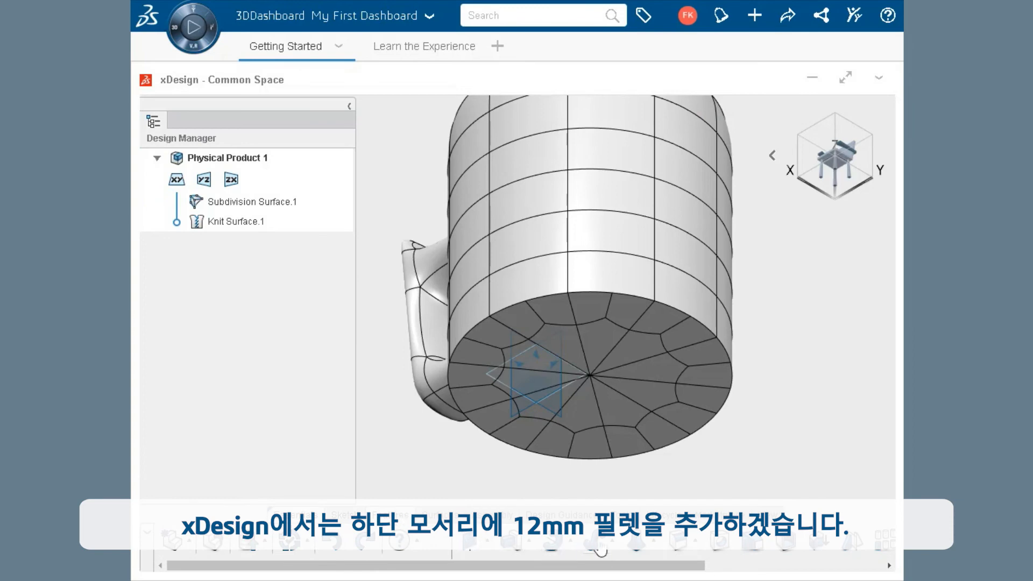
pyautogui.click(679, 547)
pyautogui.write('12')
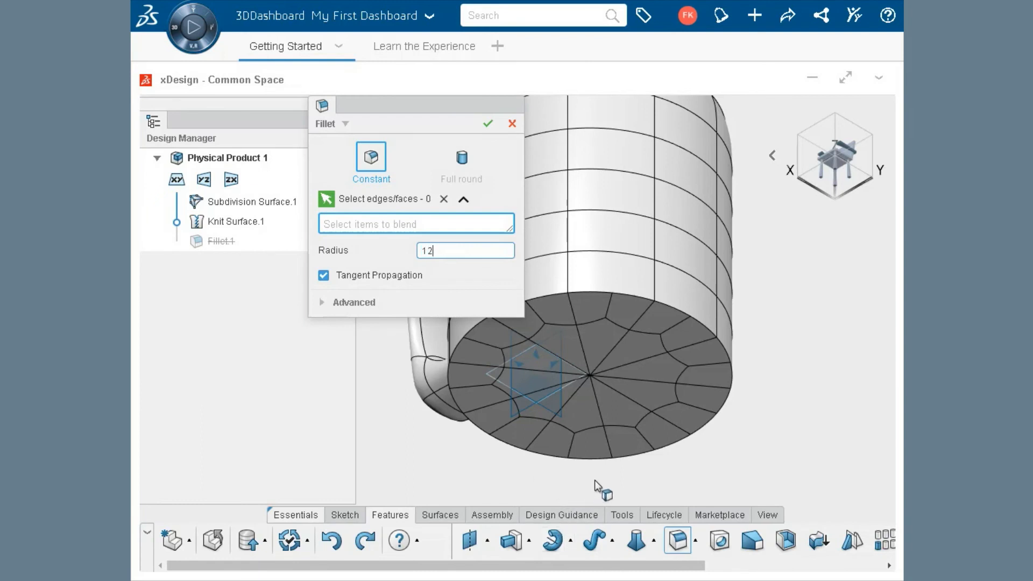
pyautogui.click(627, 459)
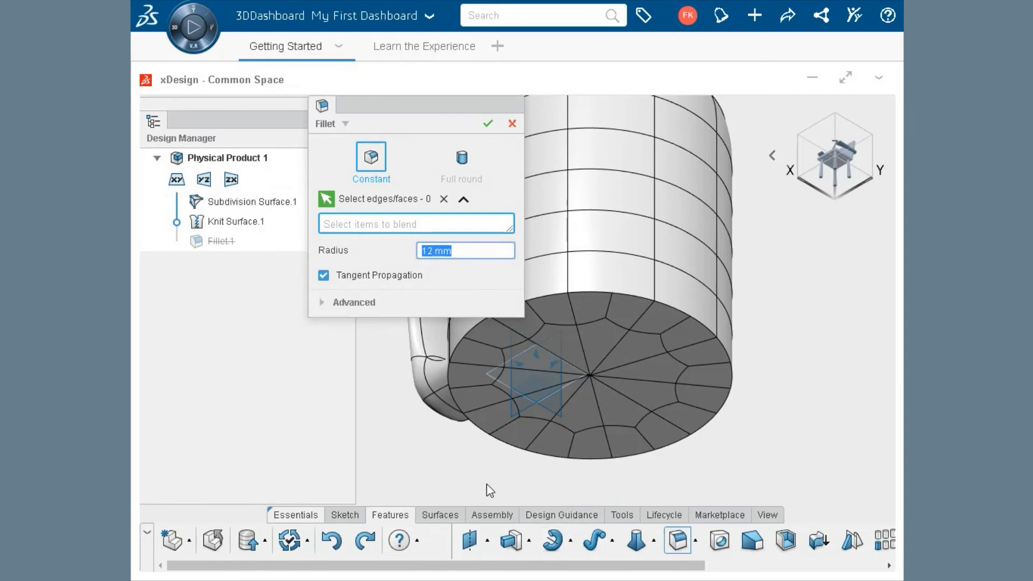
pyautogui.click(488, 124)
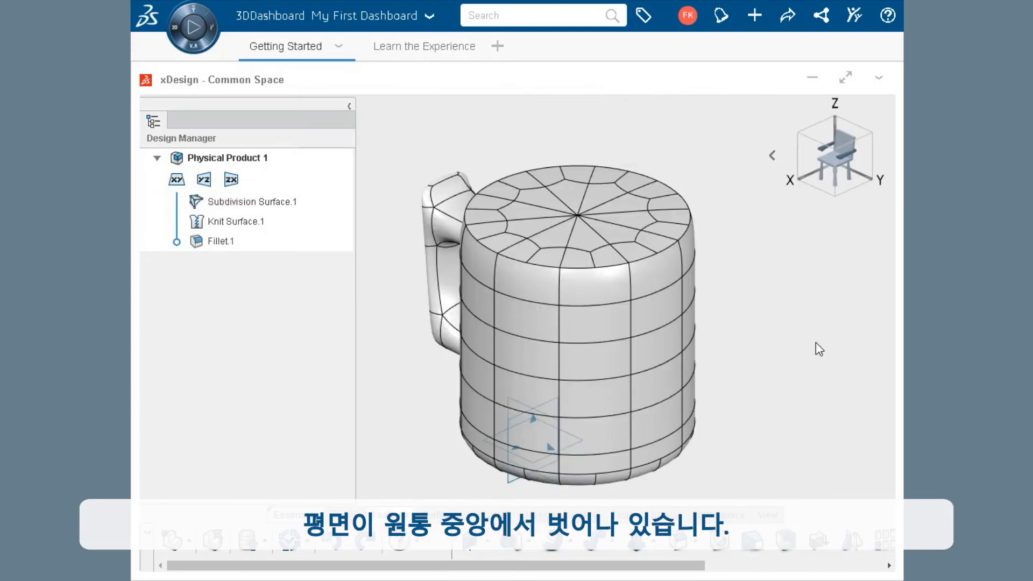
# Create a reference plane from the YZ plane and the centre vertex of the cup's top, and select the new plane.
pyautogui.click(472, 548)
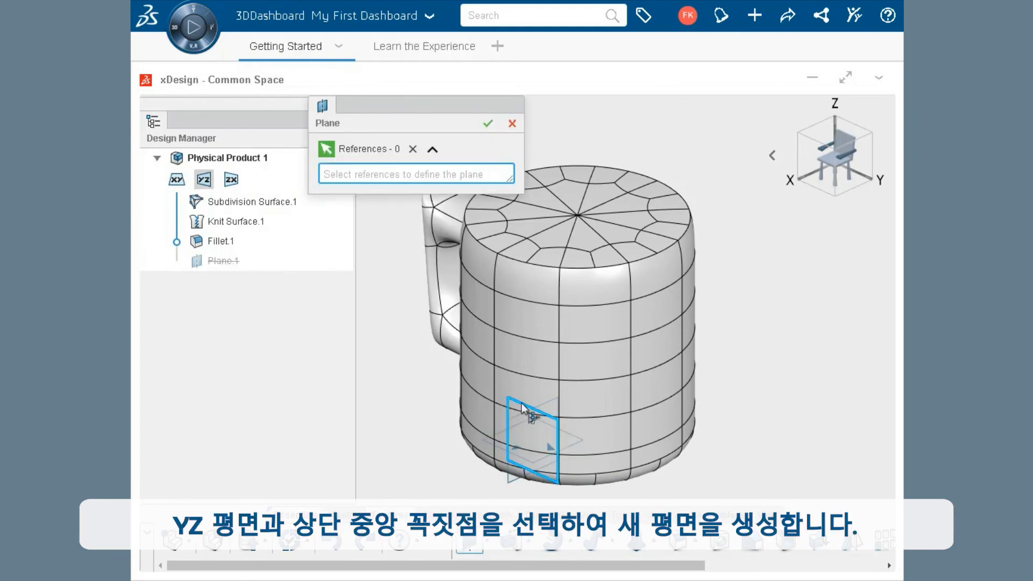
pyautogui.click(521, 404)
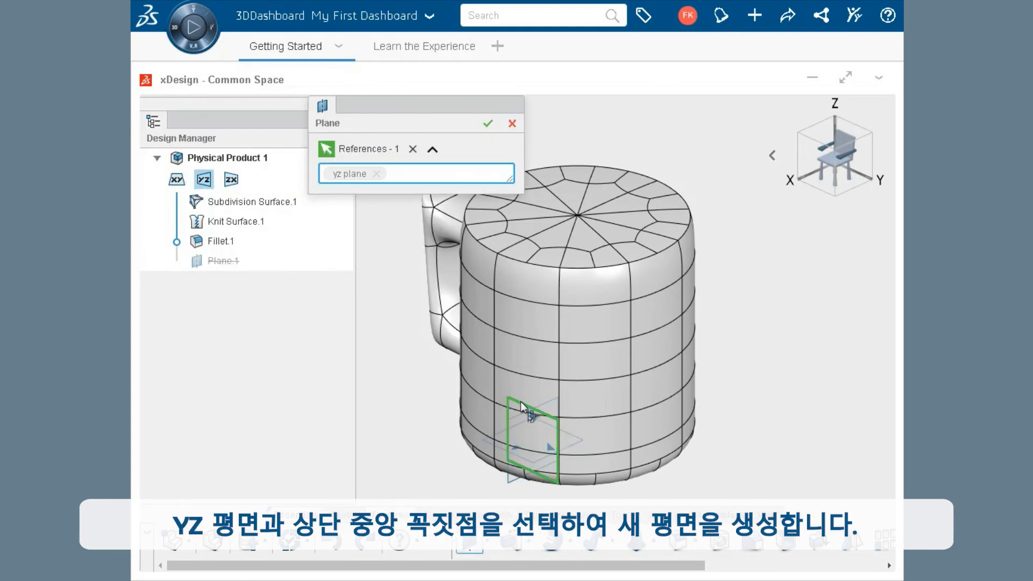
pyautogui.click(580, 218)
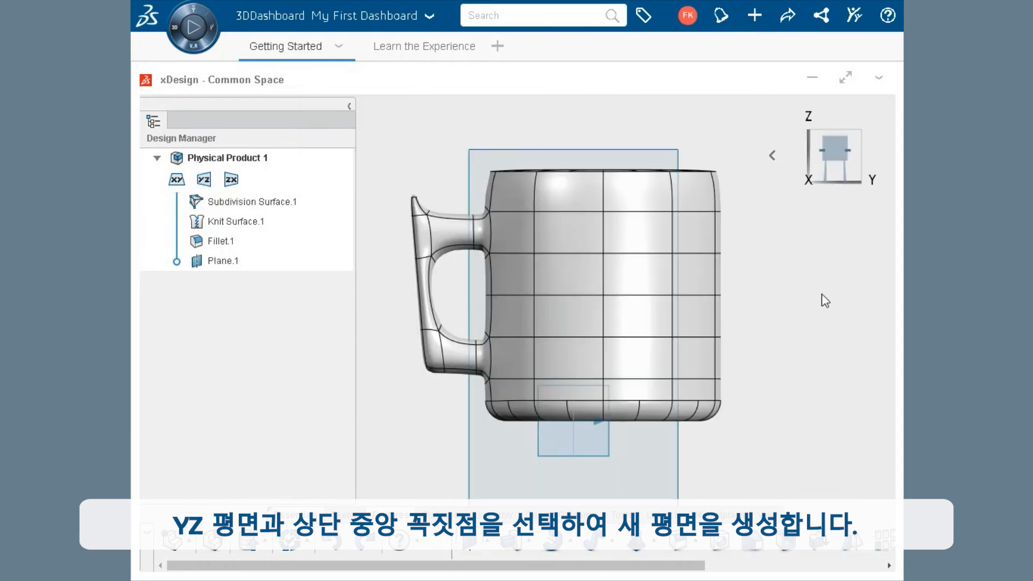
pyautogui.click(638, 160)
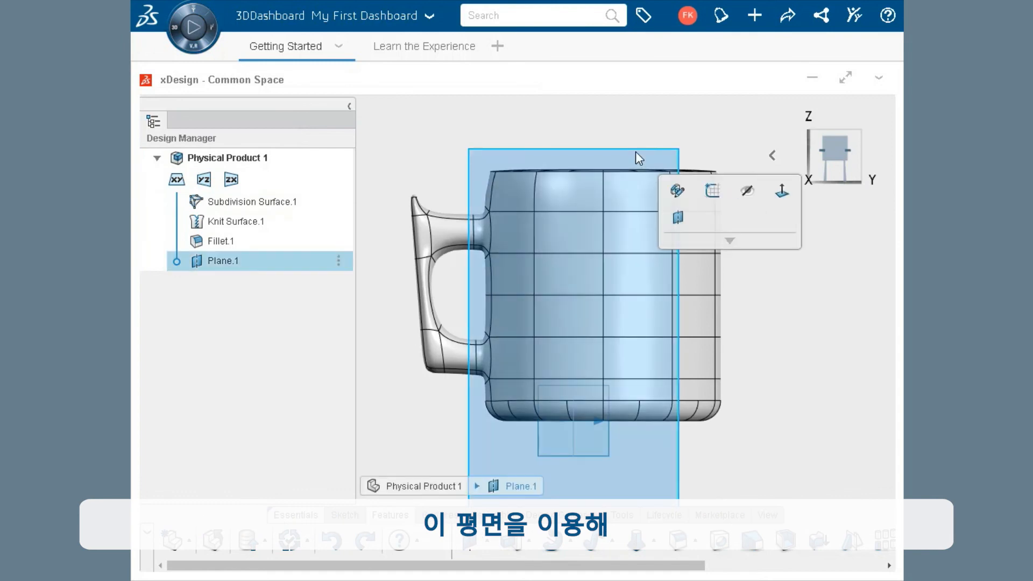
# Sketch the interior profile on the selected plane, 58 mm wide, 10 mm above the base with a 92° side, and revolve-cut the cup.
pyautogui.click(712, 191)
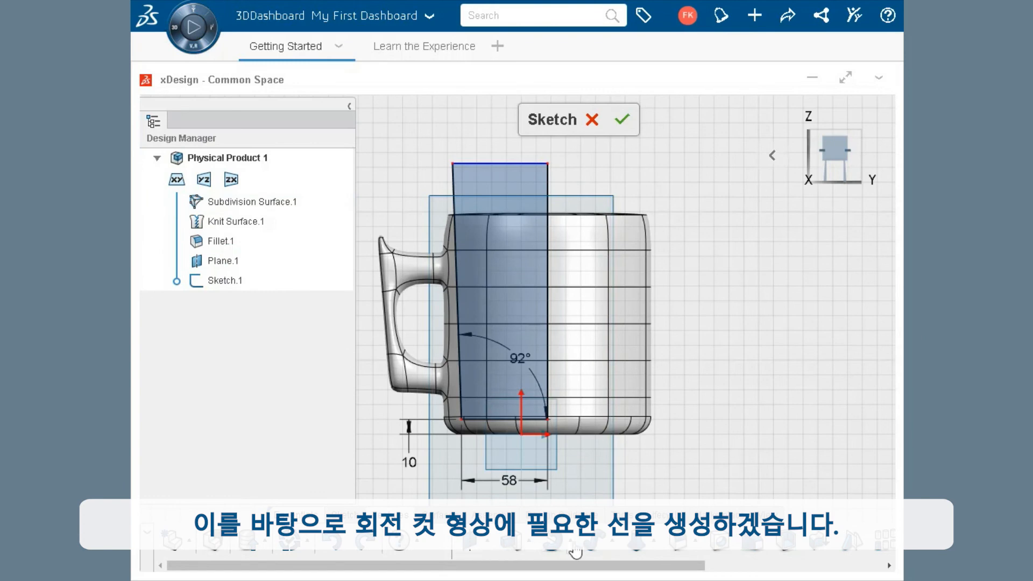
pyautogui.click(571, 539)
pyautogui.click(579, 503)
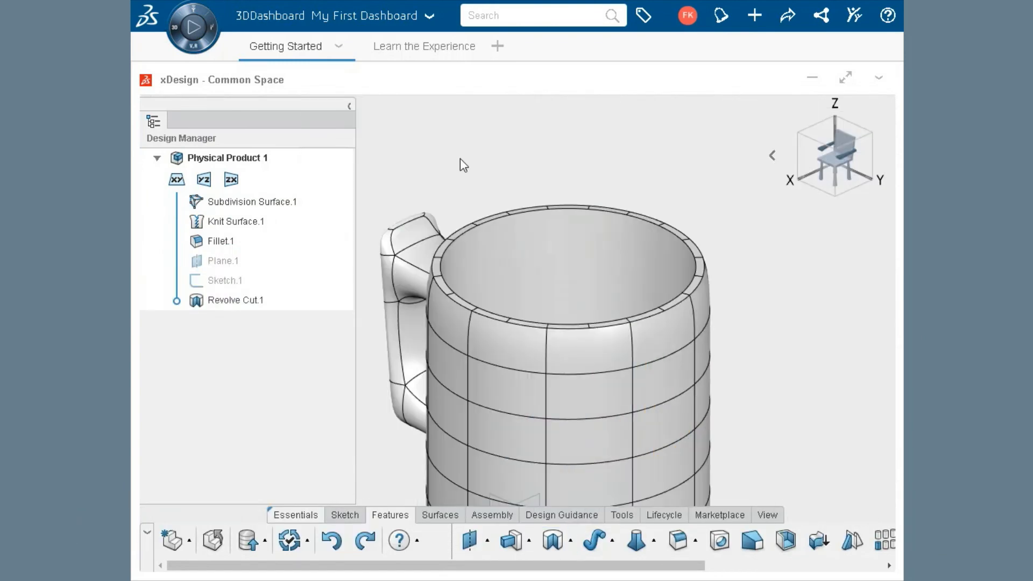
# Add a full round fillet with tangent propagation to the cup's rim, using the outer wall, top rim and inner wall faces.
pyautogui.scroll(2, 460, 158)
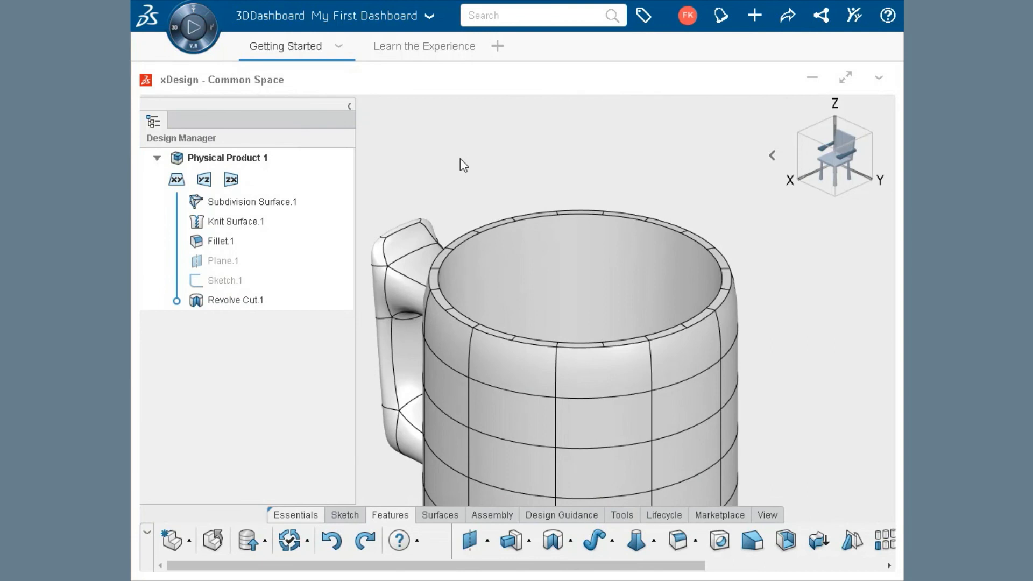
pyautogui.click(679, 541)
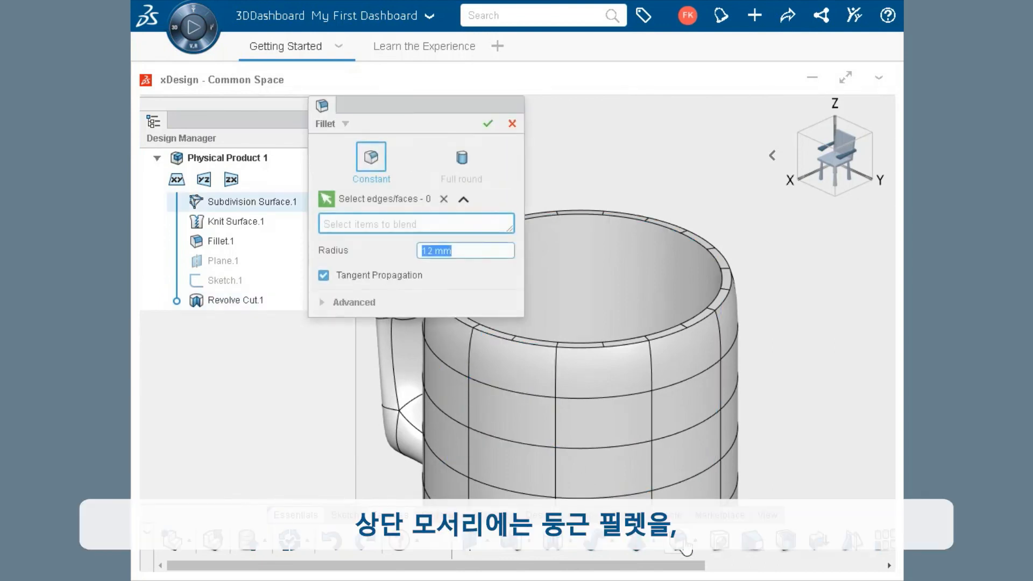
pyautogui.click(464, 158)
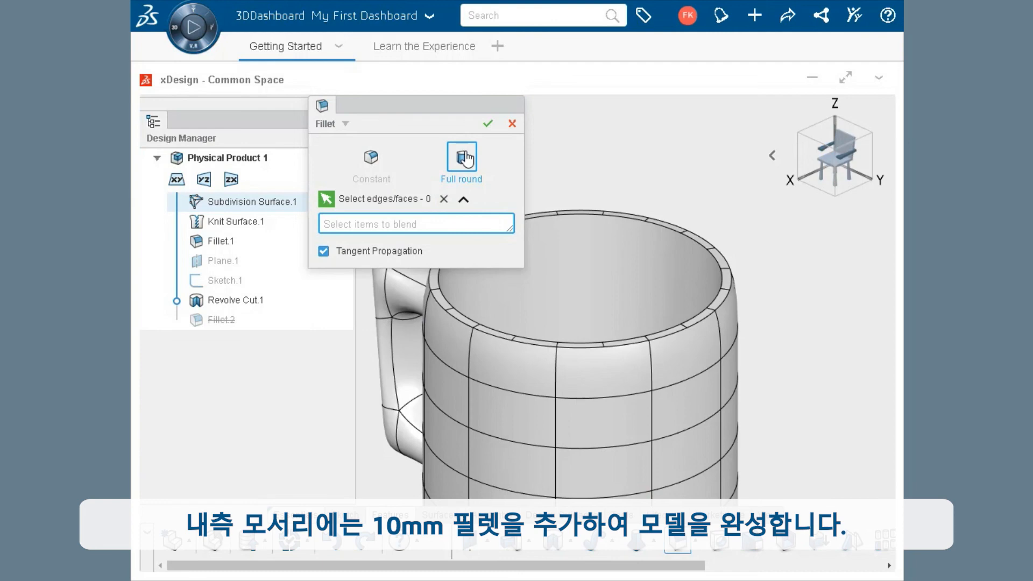
pyautogui.click(682, 356)
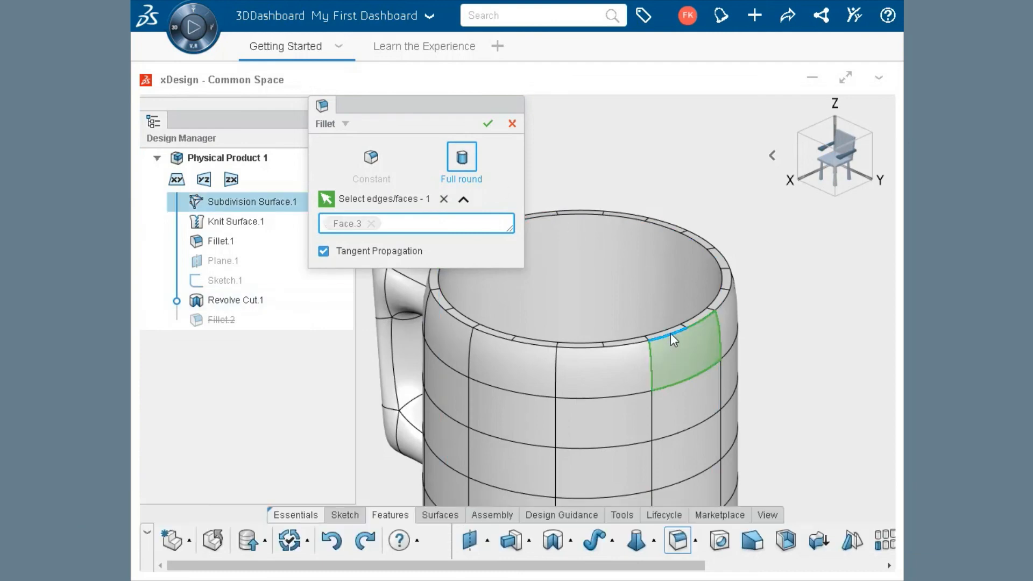
pyautogui.scroll(-3, 697, 321)
pyautogui.click(697, 320)
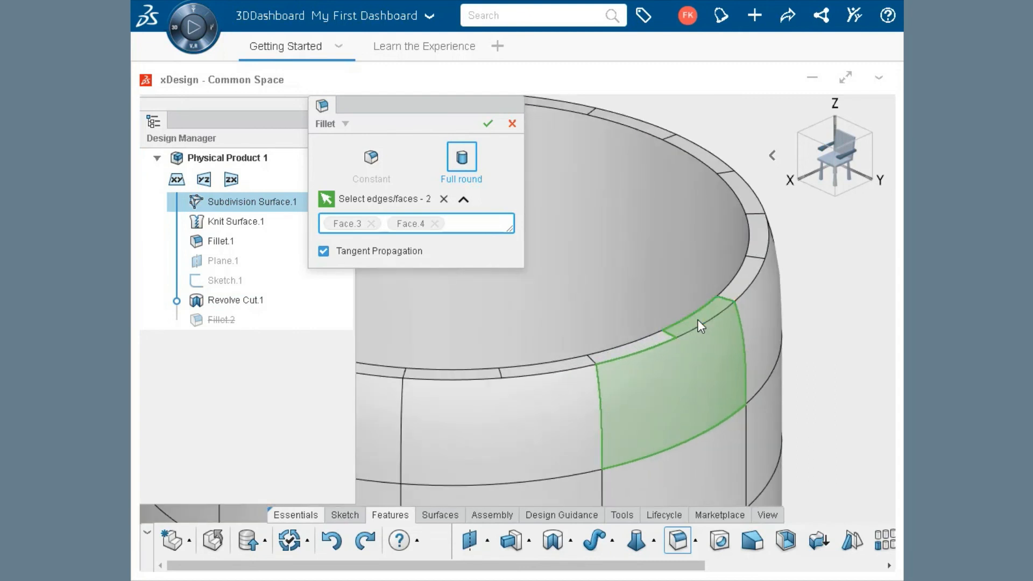
pyautogui.click(697, 292)
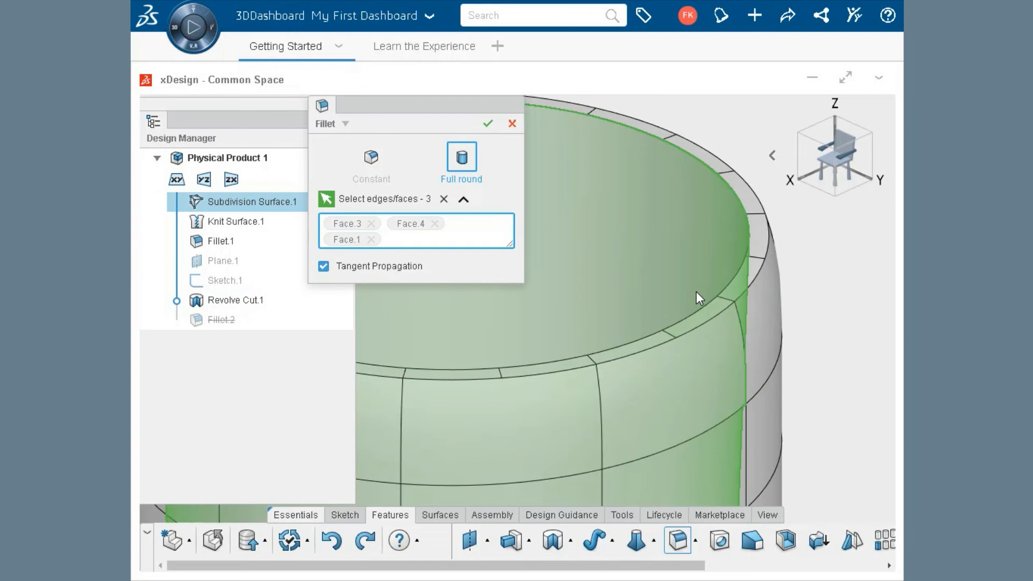
pyautogui.click(487, 125)
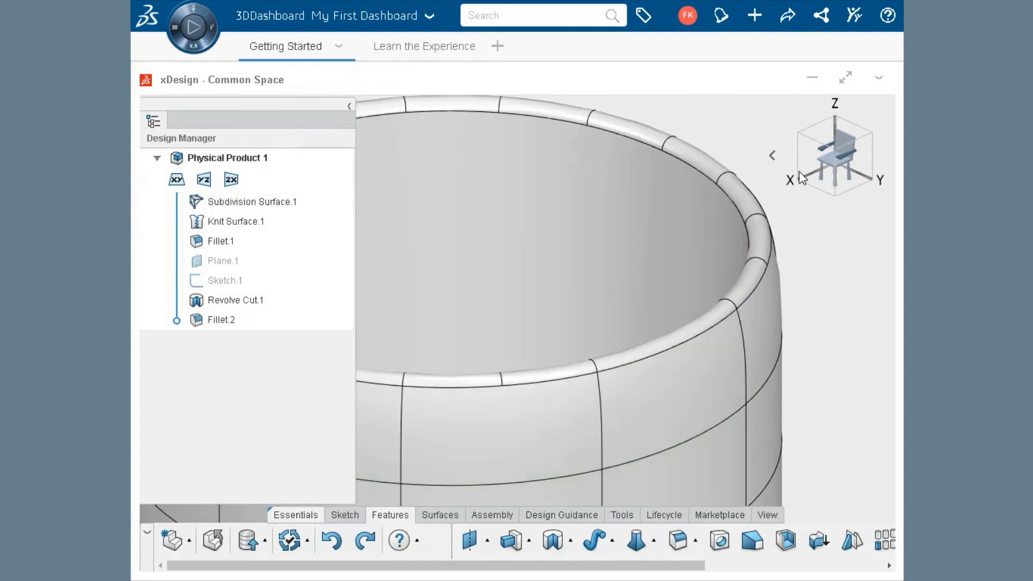
pyautogui.click(772, 156)
pyautogui.click(698, 157)
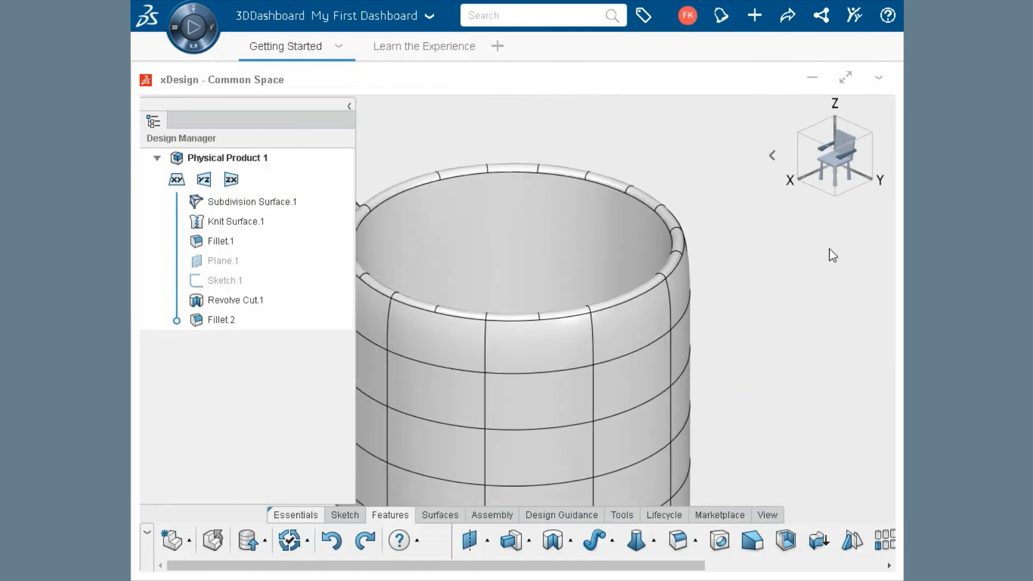